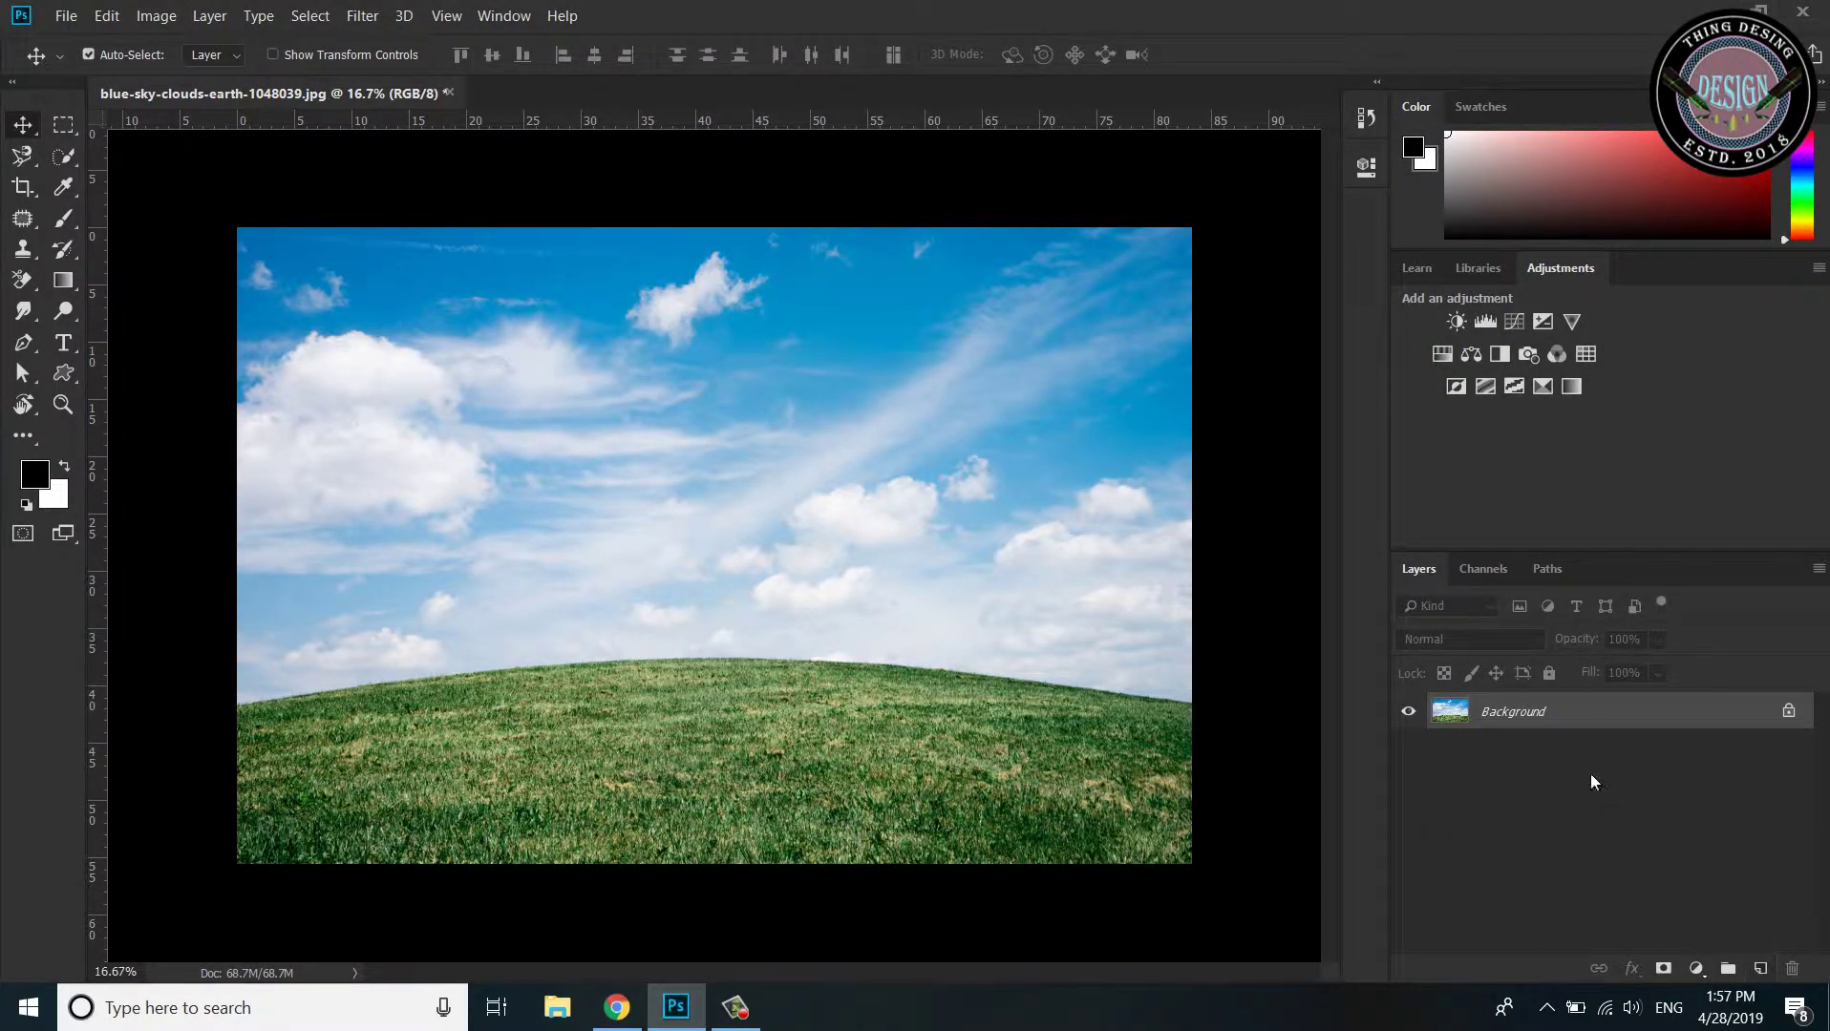
# Duplicate the Background layer into Background copy and bring up the adjustment layer menu
pyautogui.moveTo(1586, 743); pyautogui.dragTo(1760, 968)
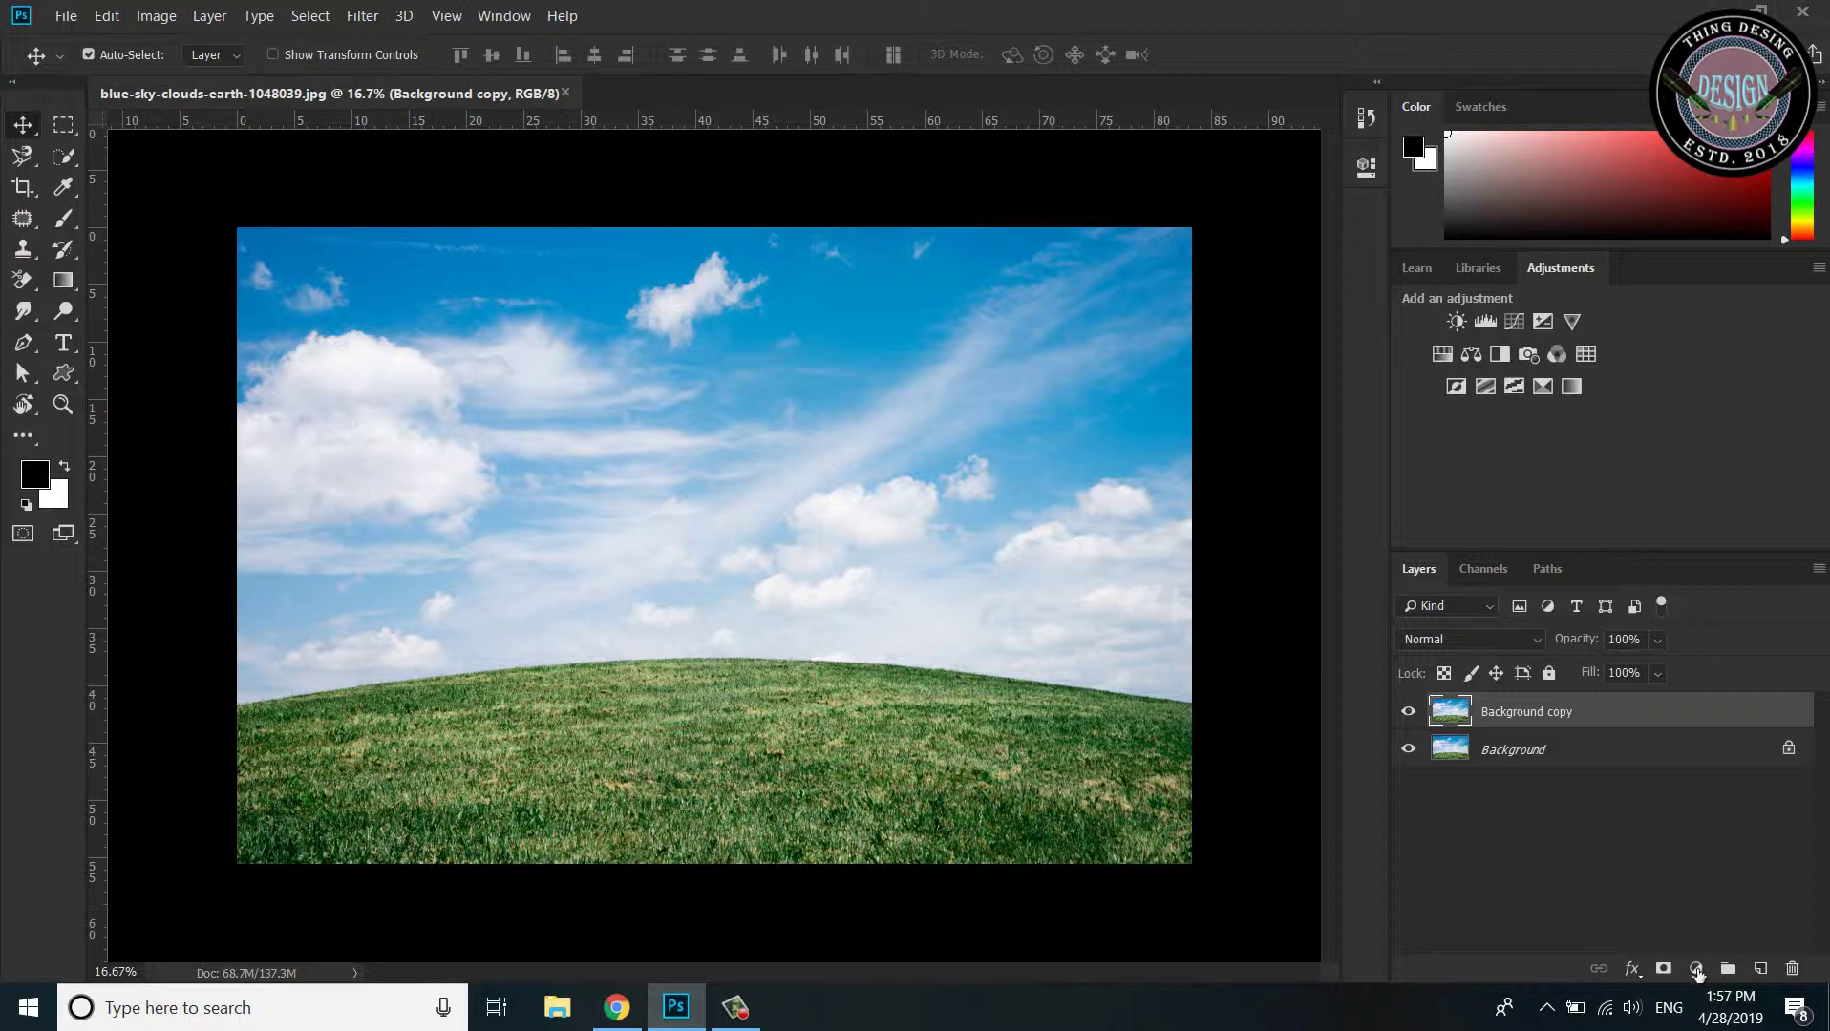
pyautogui.click(1696, 971)
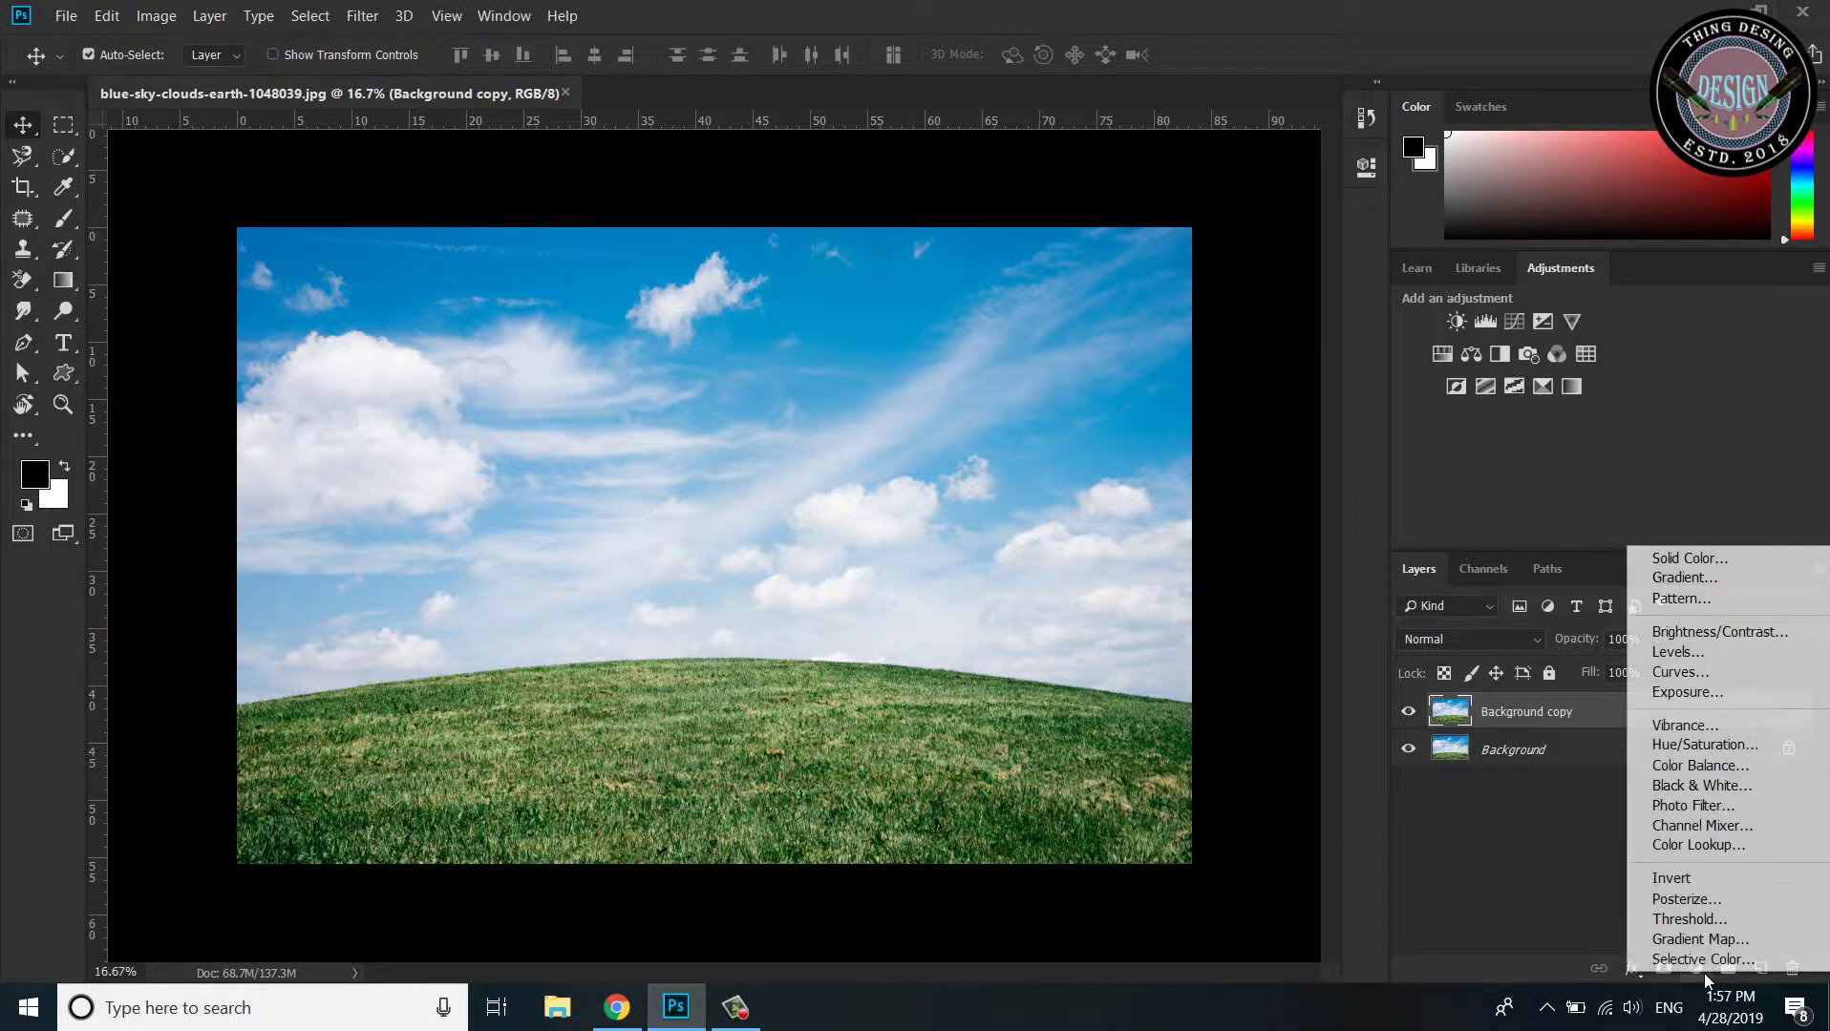
# Add a Hue/Saturation layer clipped to Background copy, shifting Master Hue to +40
pyautogui.click(1726, 749)
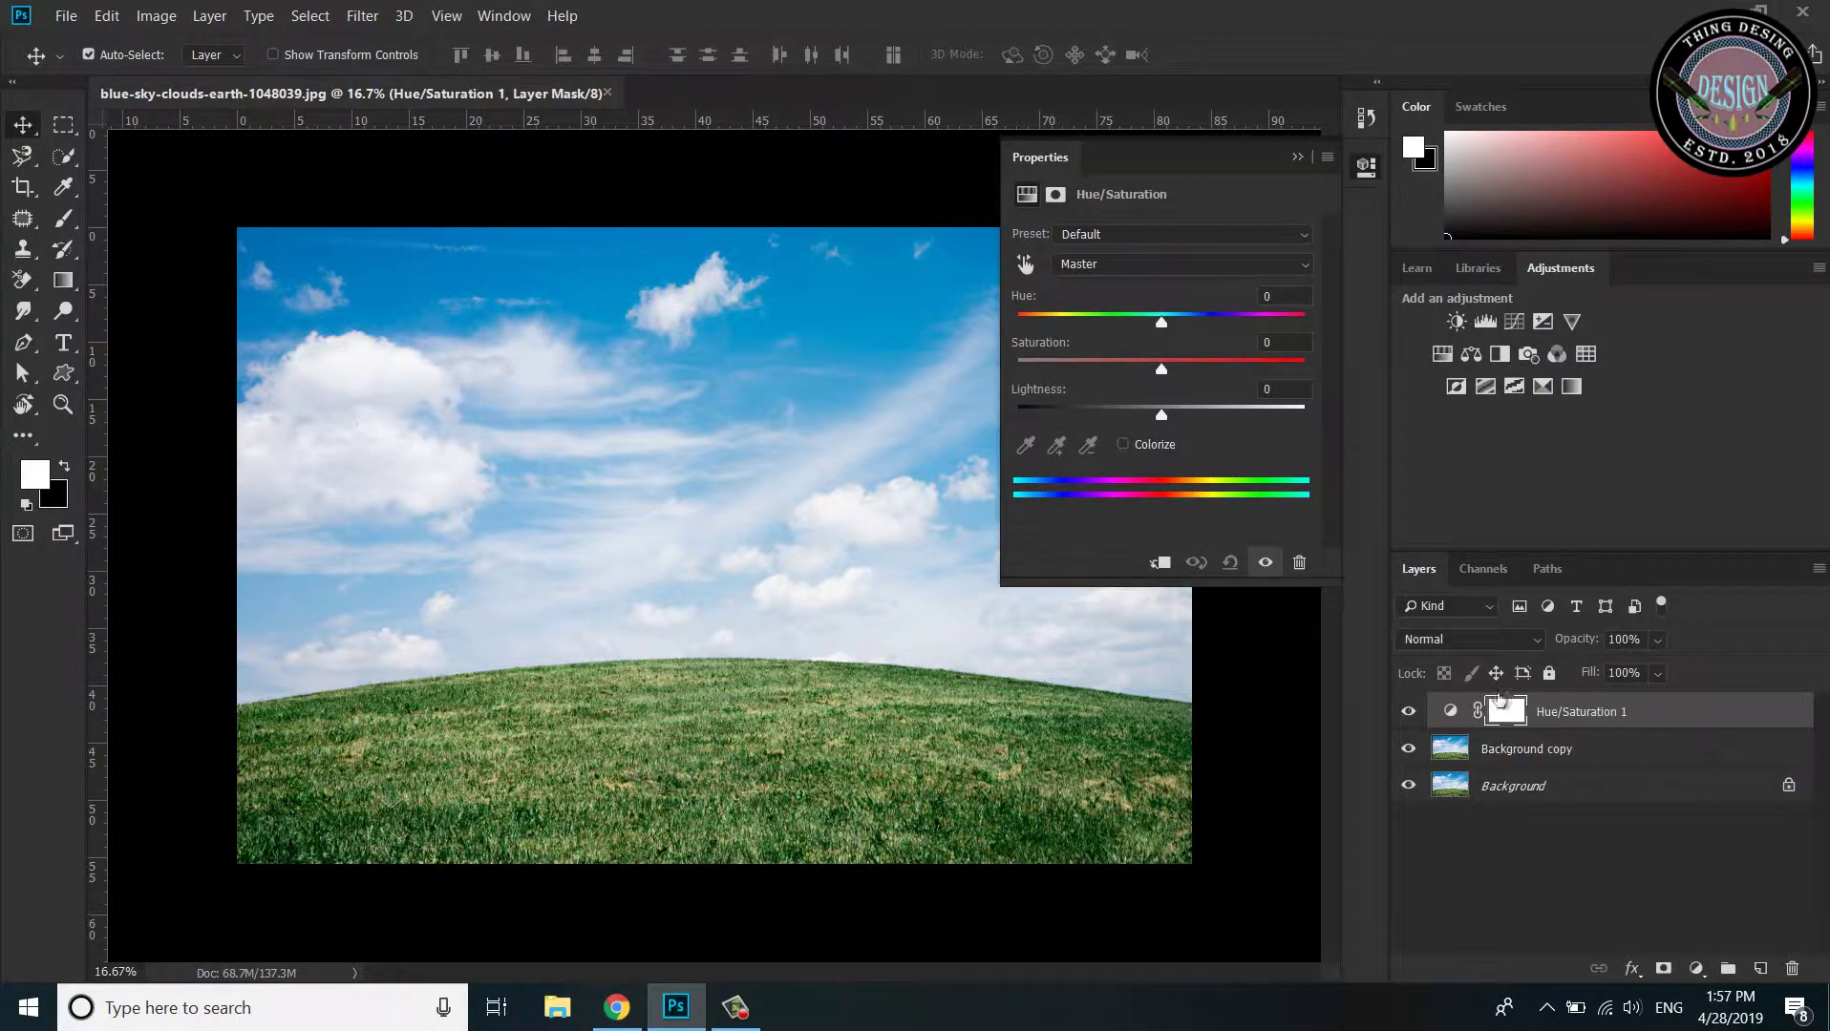
pyautogui.rightClick(1553, 719)
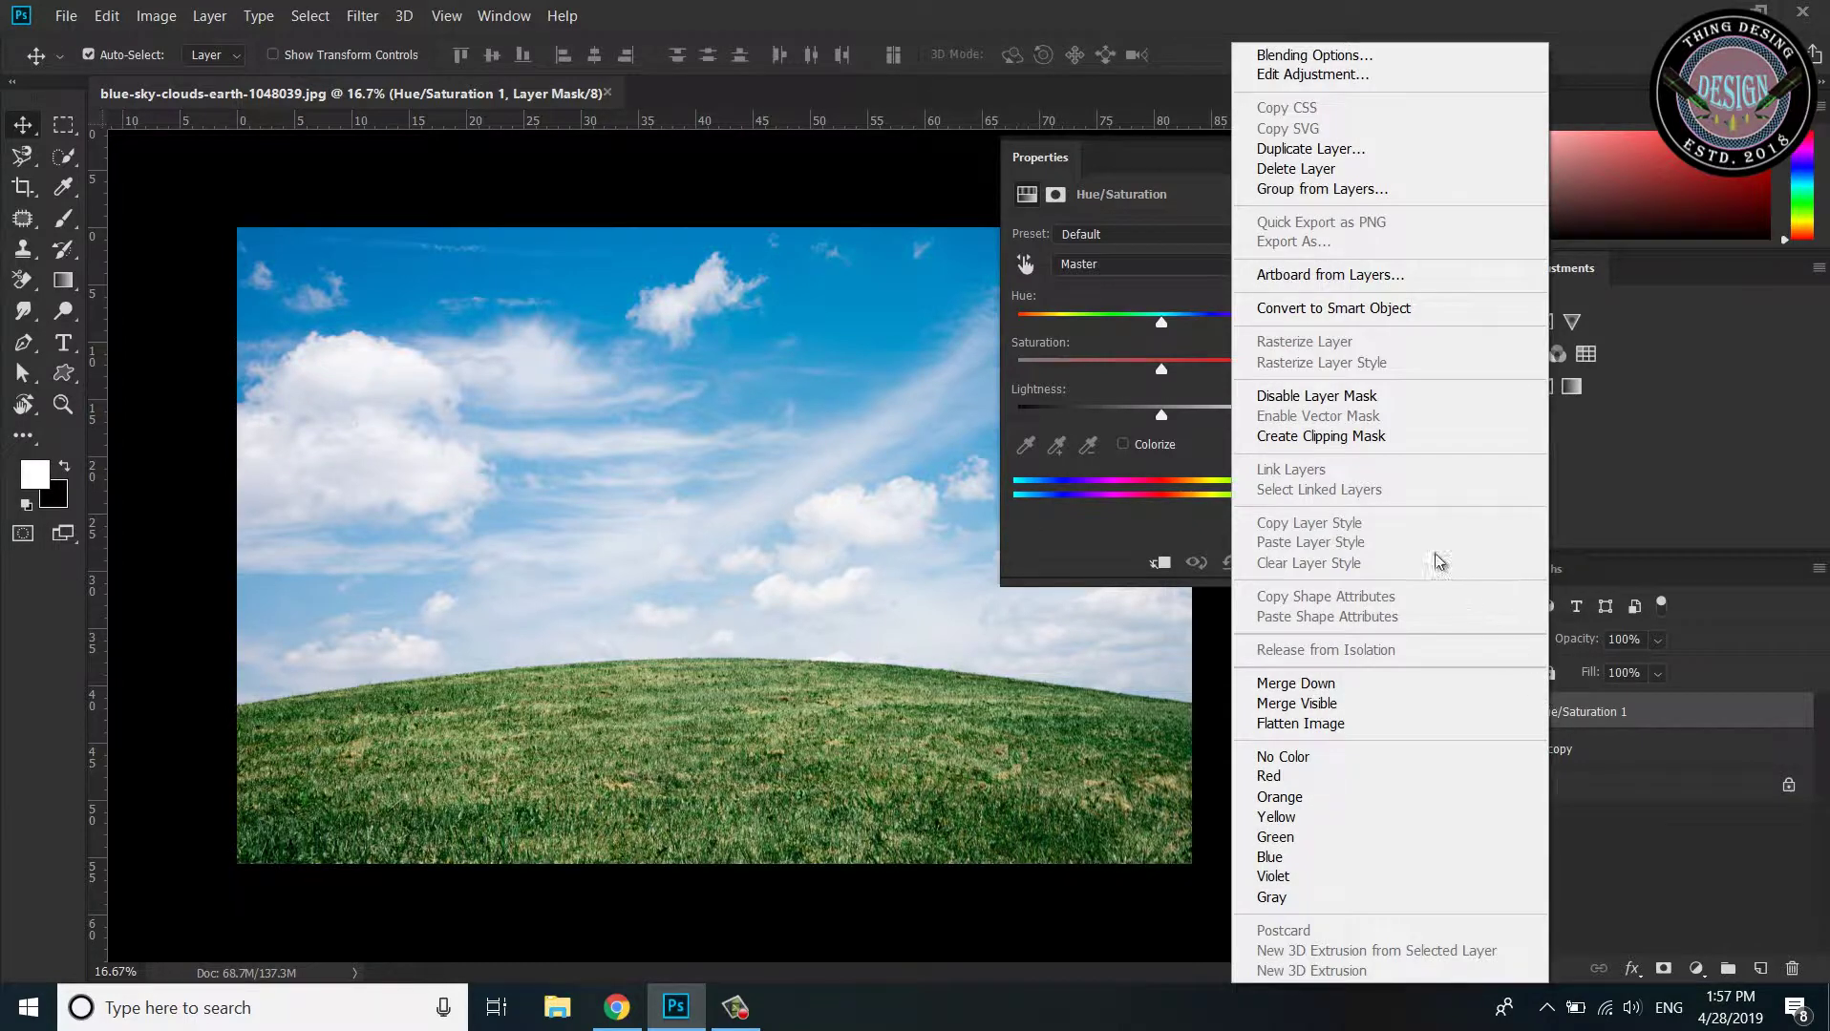
pyautogui.click(1330, 440)
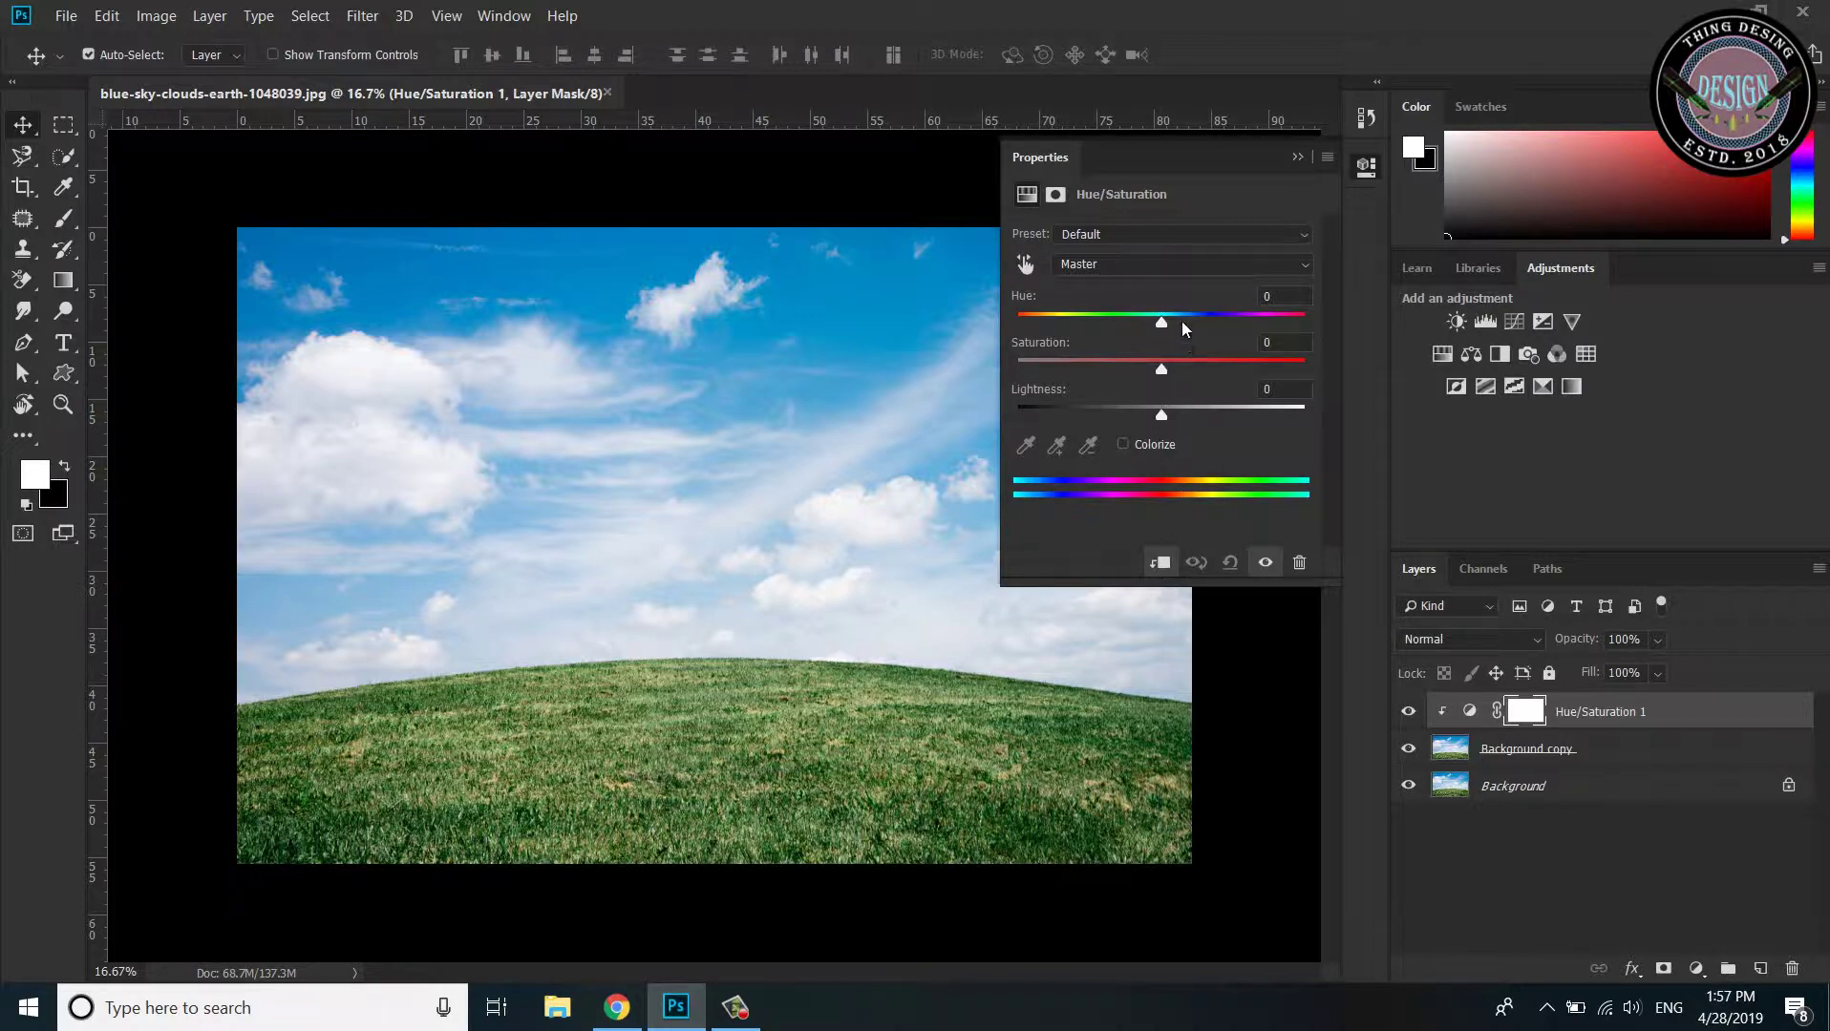
pyautogui.moveTo(1161, 323)
pyautogui.mouseDown()
pyautogui.moveTo(1237, 317)
pyautogui.moveTo(1157, 334)
pyautogui.moveTo(1219, 328)
pyautogui.mouseUp()
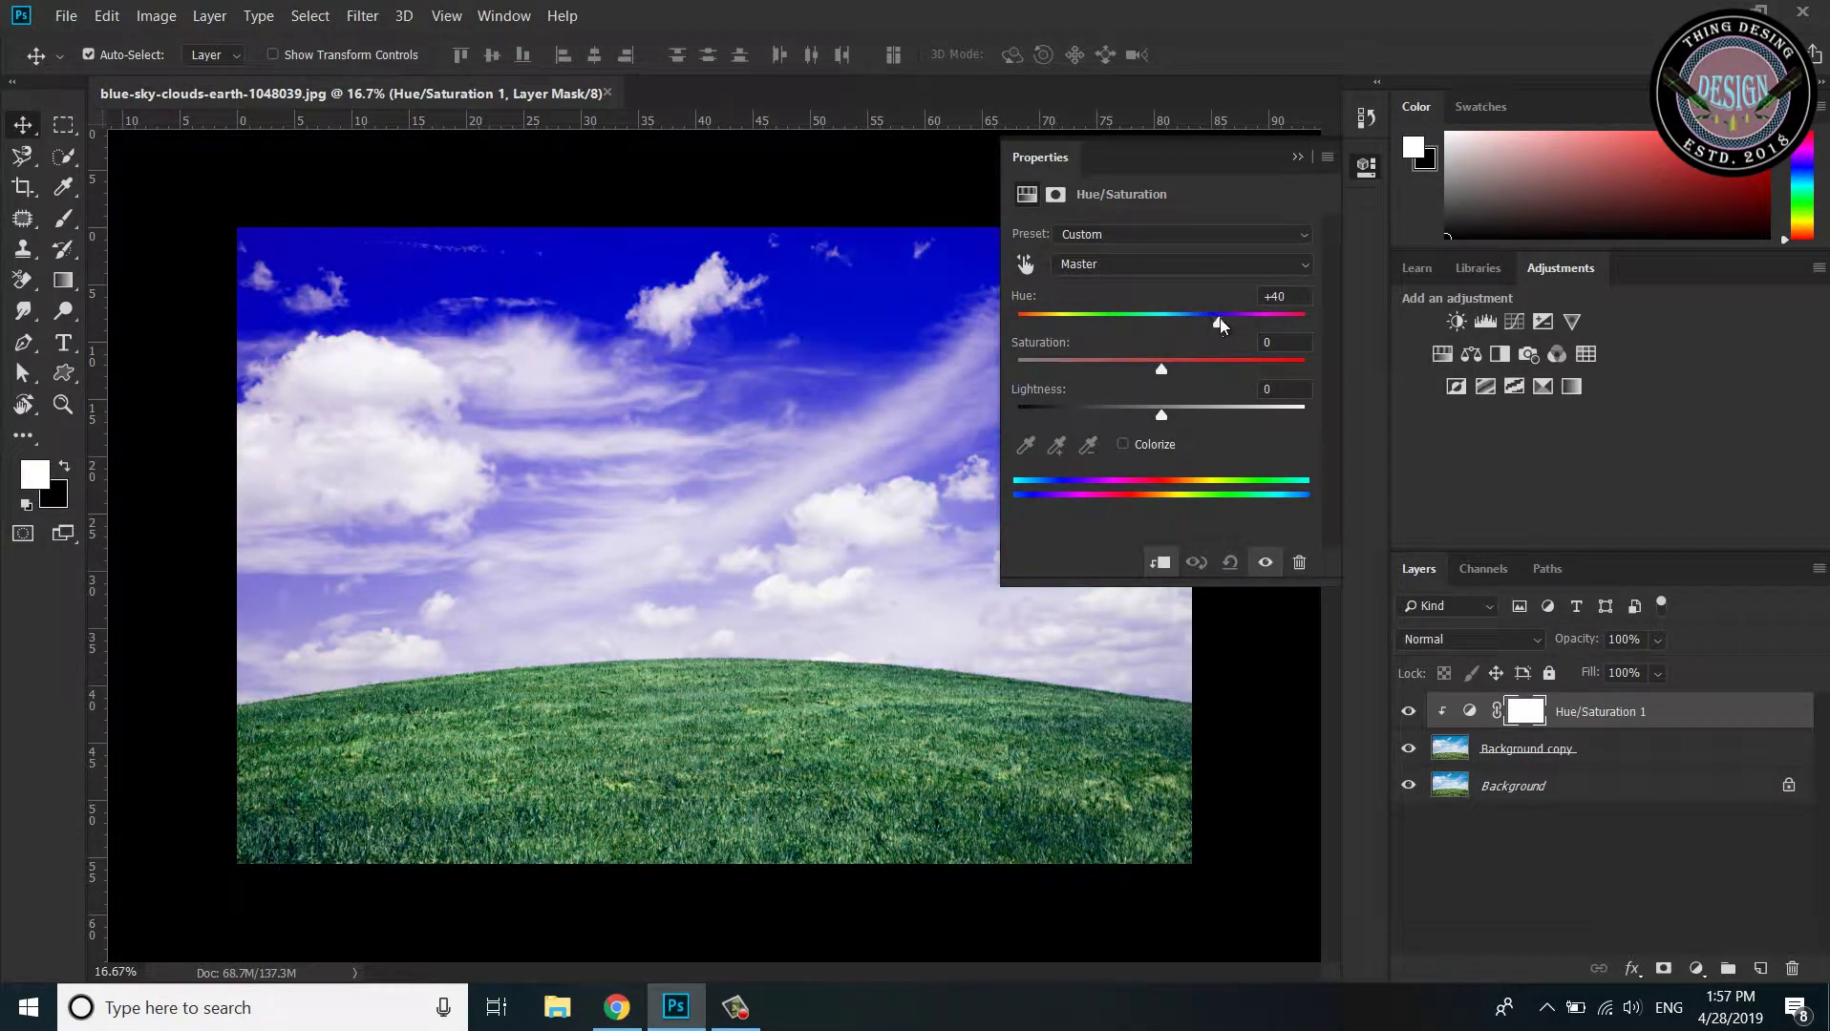
# Set the Greens range to Hue -22, Saturation +17, Lightness -37, comparing before and after
pyautogui.click(1230, 239)
pyautogui.click(1229, 238)
pyautogui.click(1214, 262)
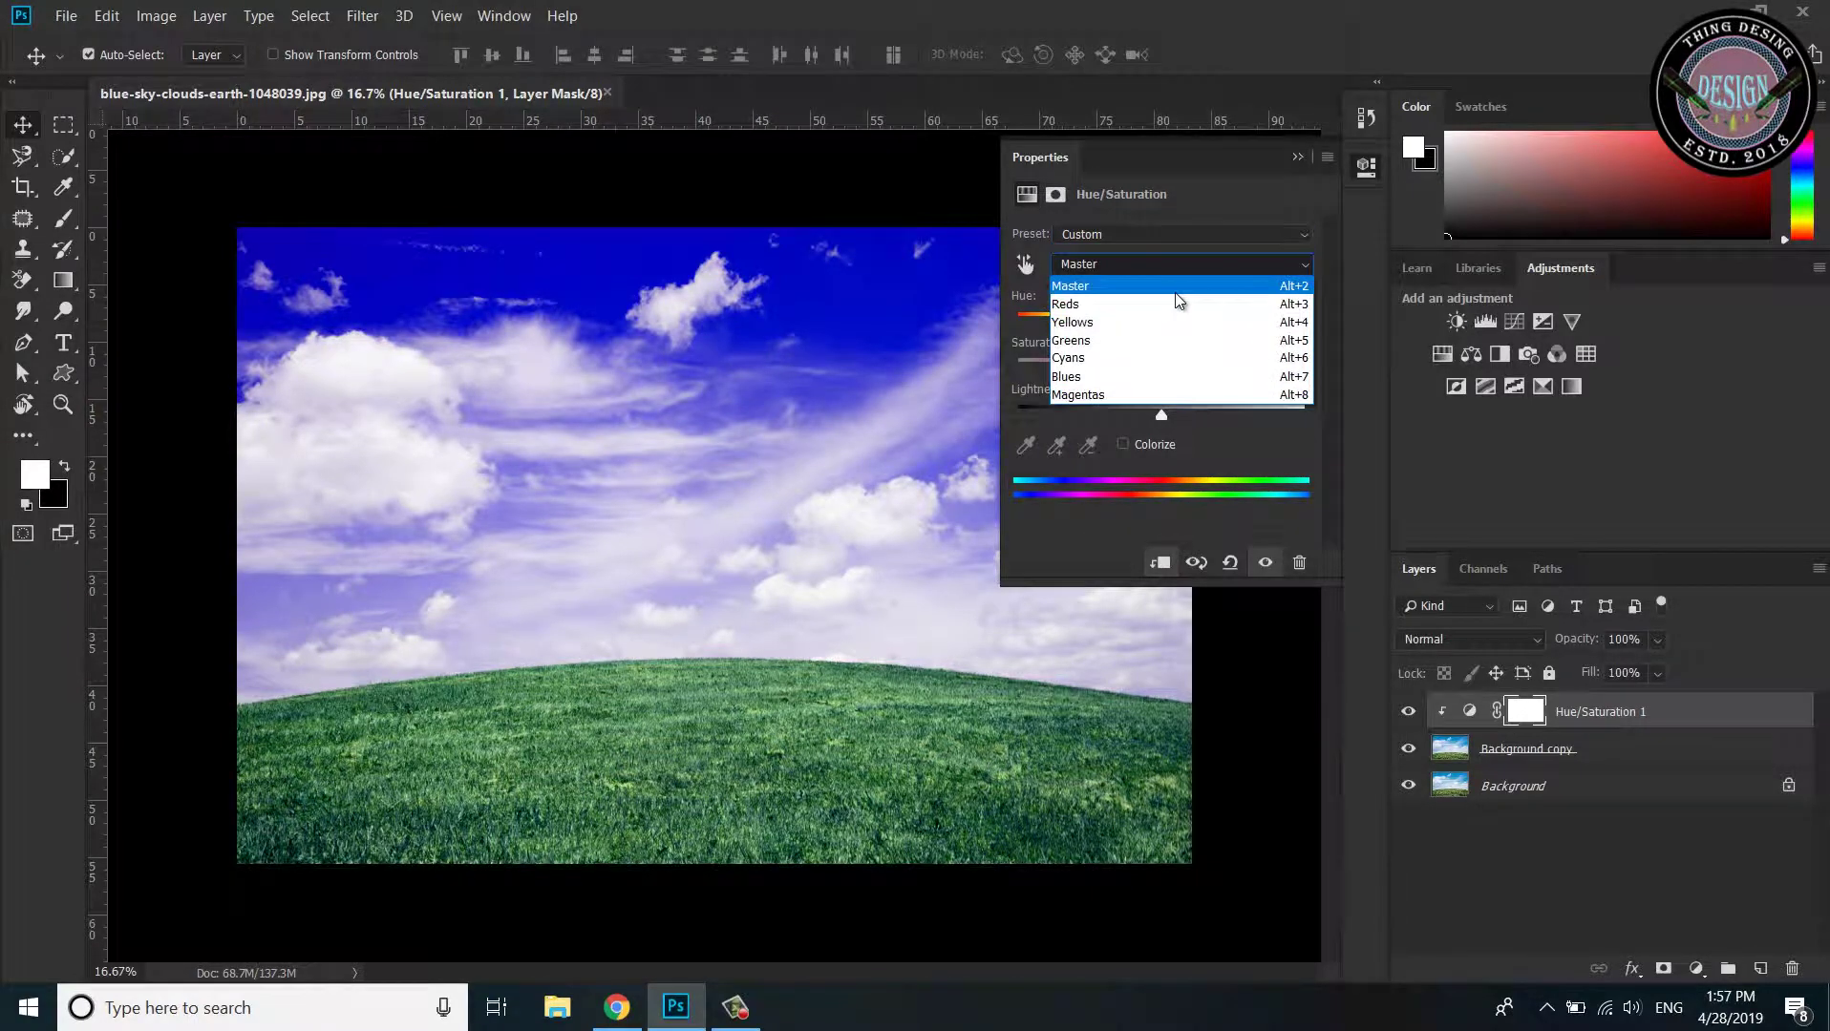
pyautogui.click(1152, 337)
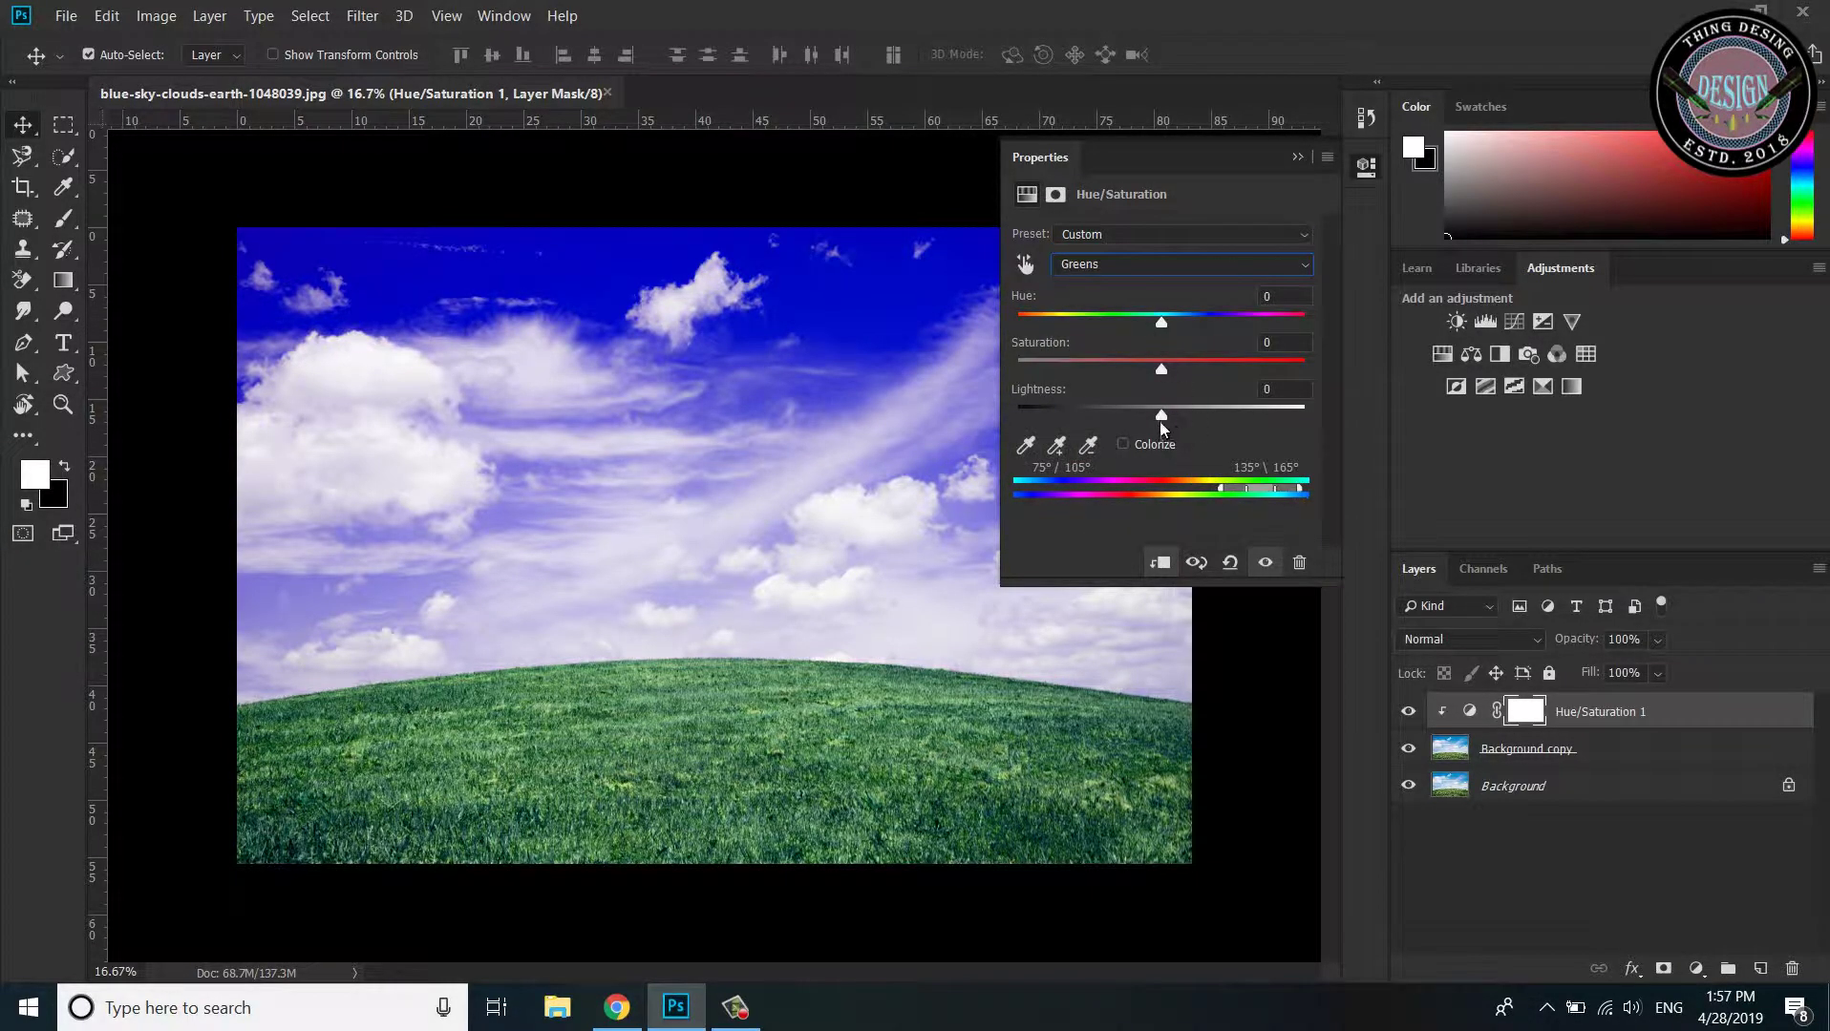
pyautogui.moveTo(1160, 423); pyautogui.dragTo(1110, 427)
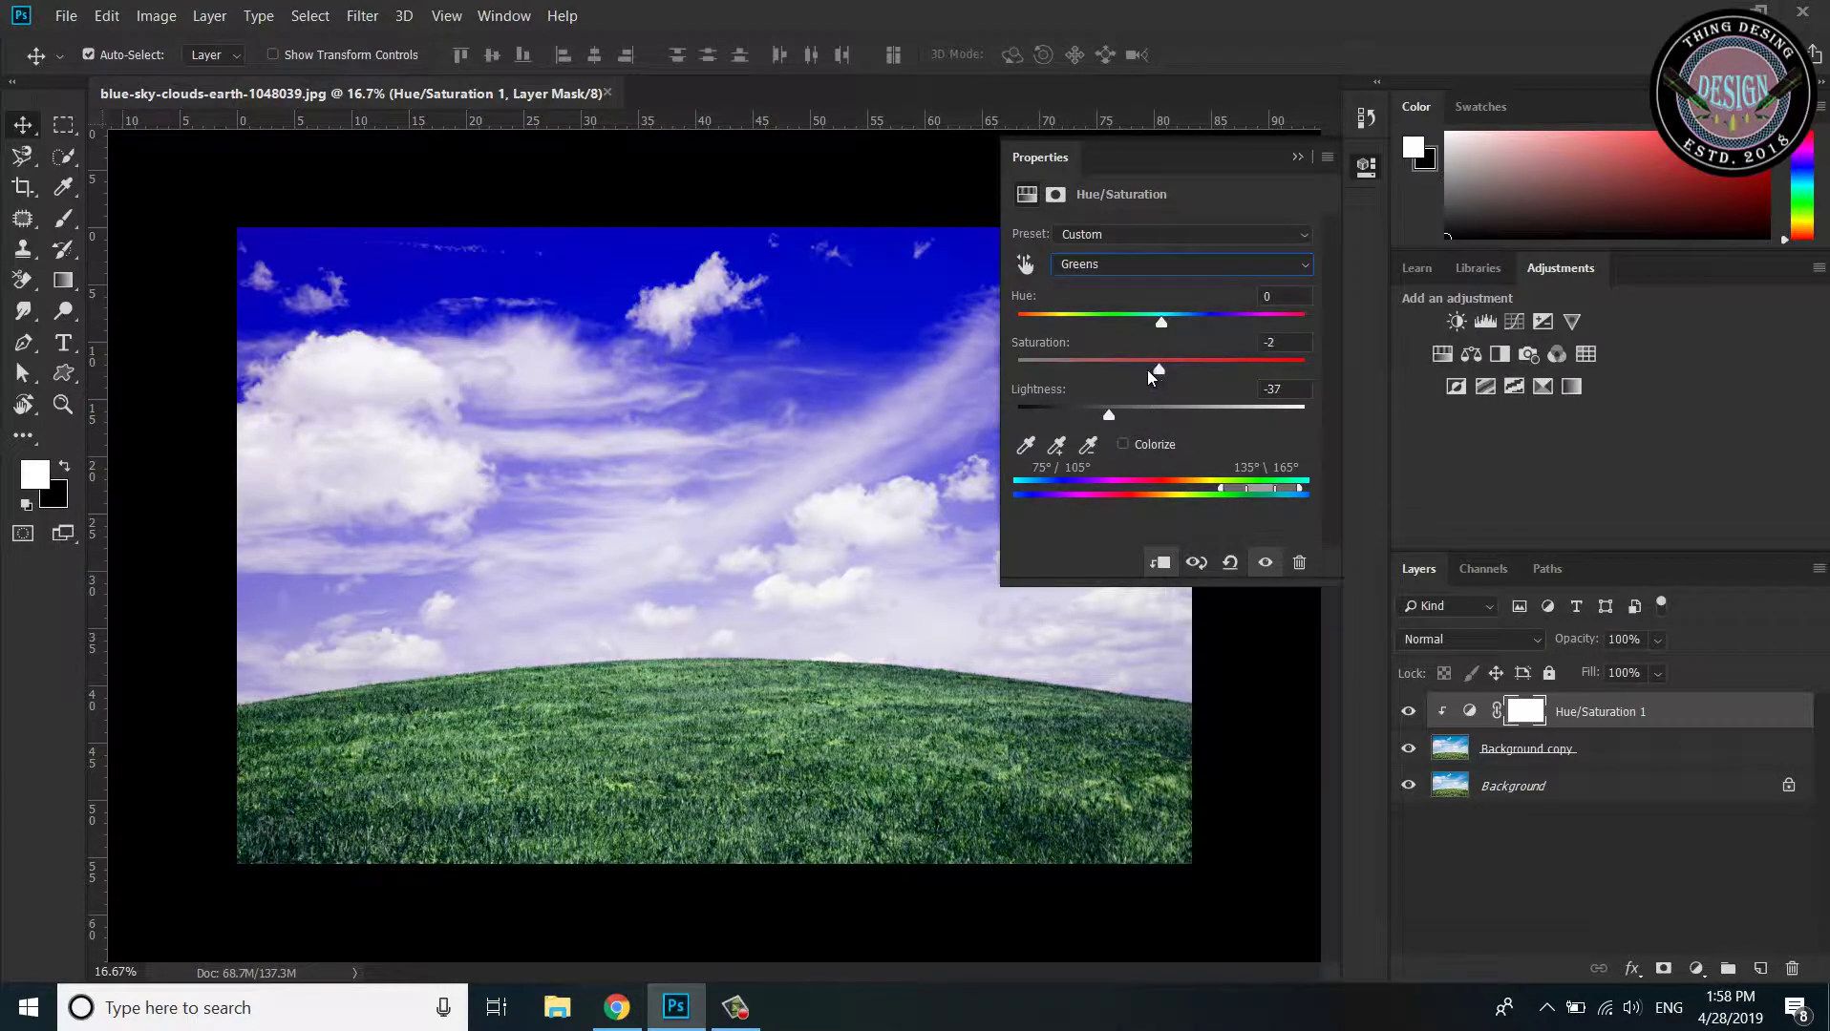
pyautogui.moveTo(1159, 373)
pyautogui.mouseDown()
pyautogui.moveTo(1185, 372)
pyautogui.moveTo(1151, 322)
pyautogui.moveTo(1142, 359)
pyautogui.mouseUp()
pyautogui.click(1409, 750)
pyautogui.click(1408, 750)
pyautogui.click(1409, 750)
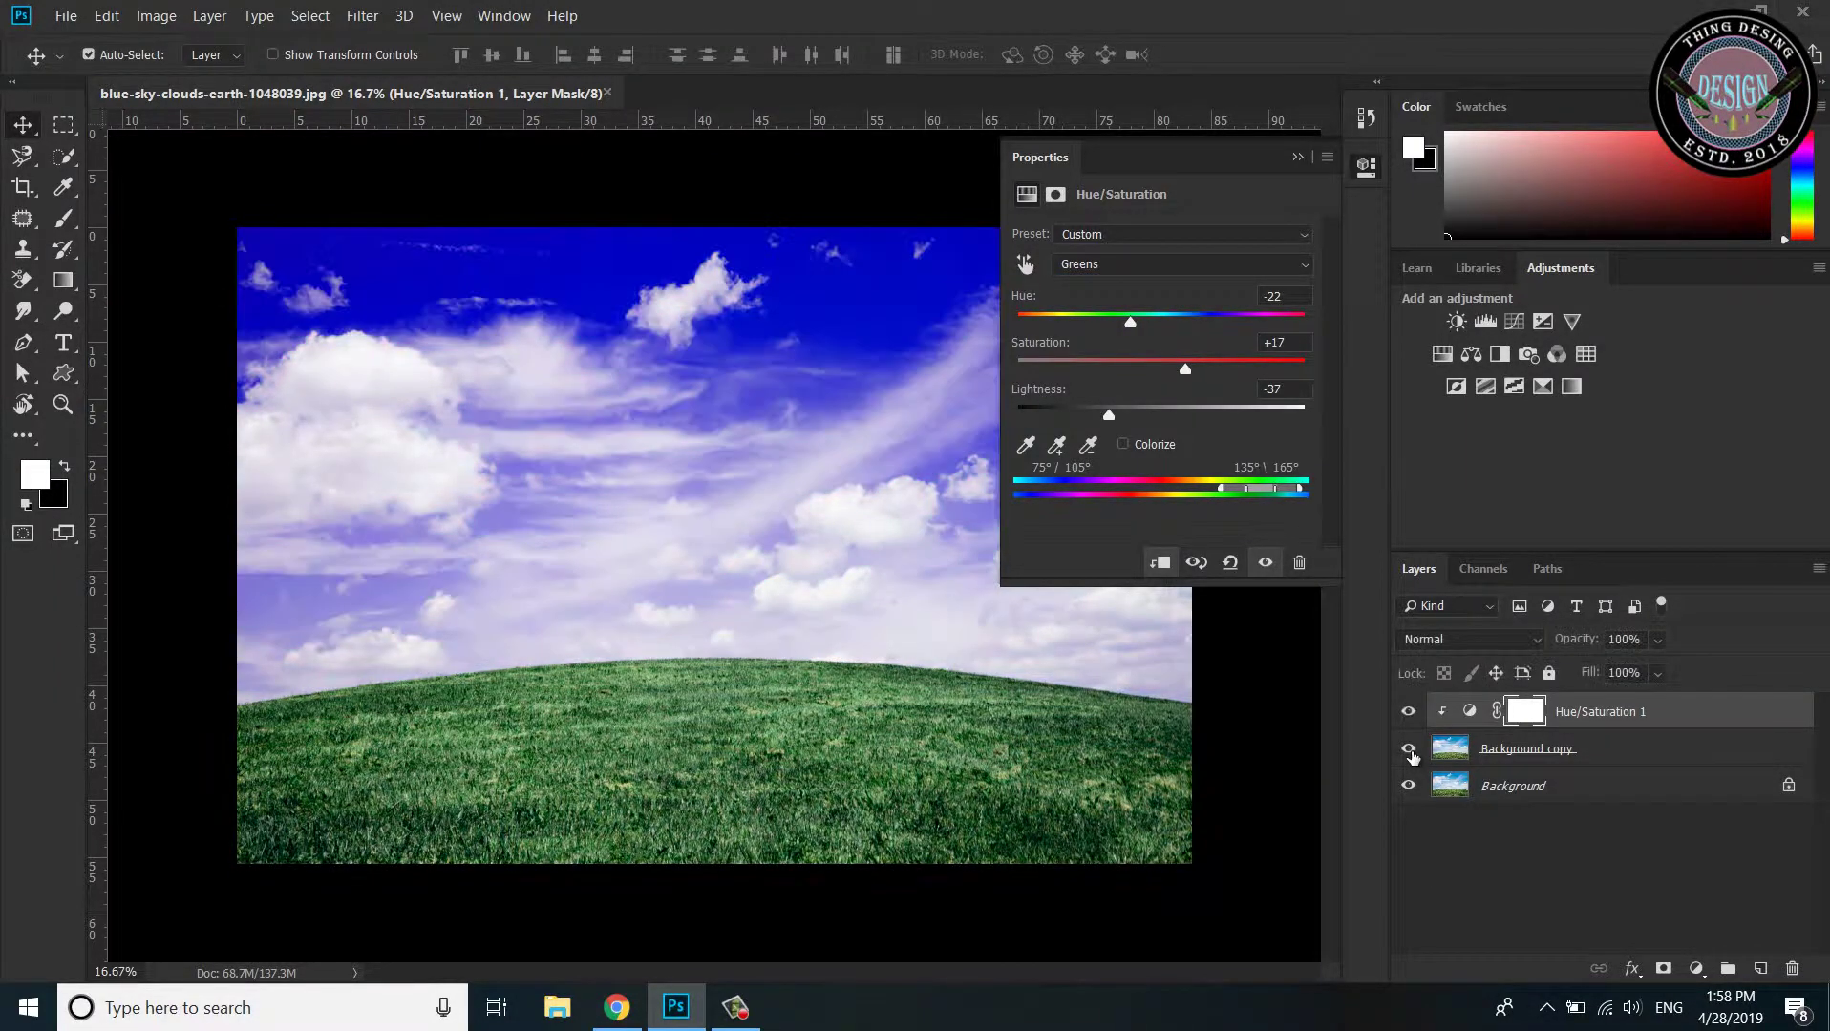
pyautogui.click(1296, 158)
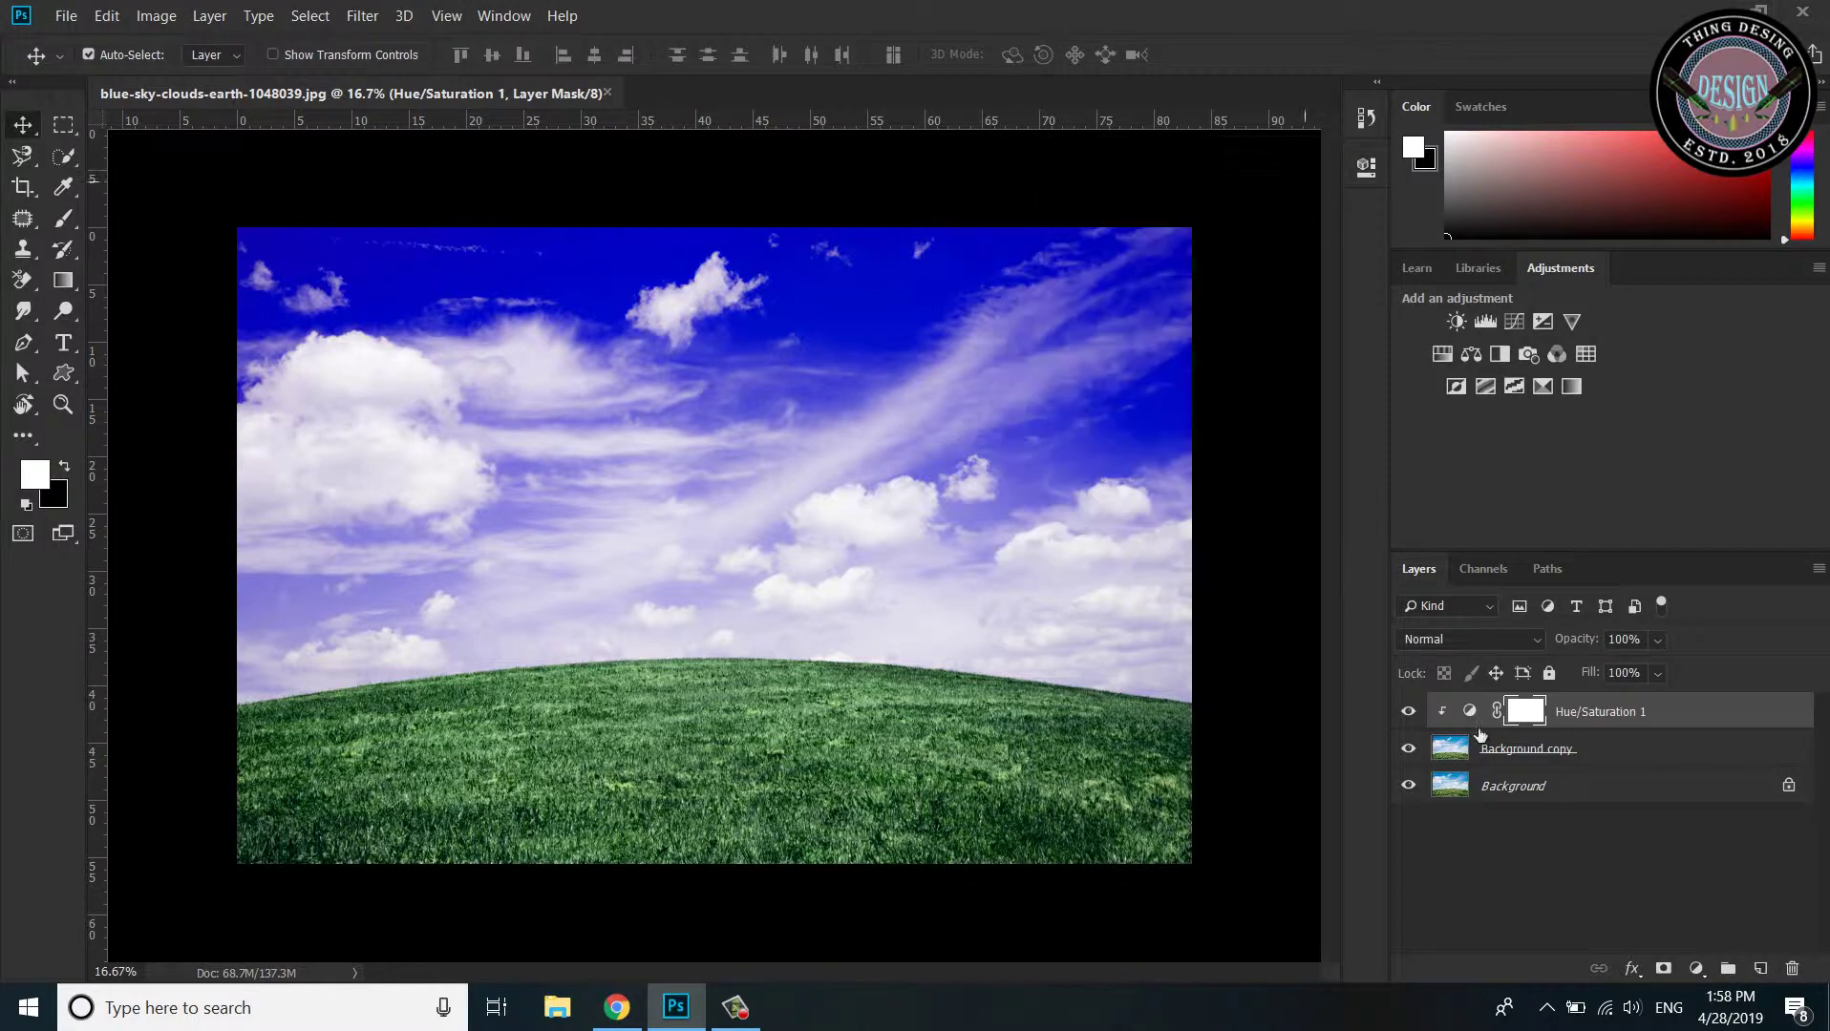
# Add a Vibrance layer on Background copy with Vibrance -3 and Saturation +45
pyautogui.click(1579, 760)
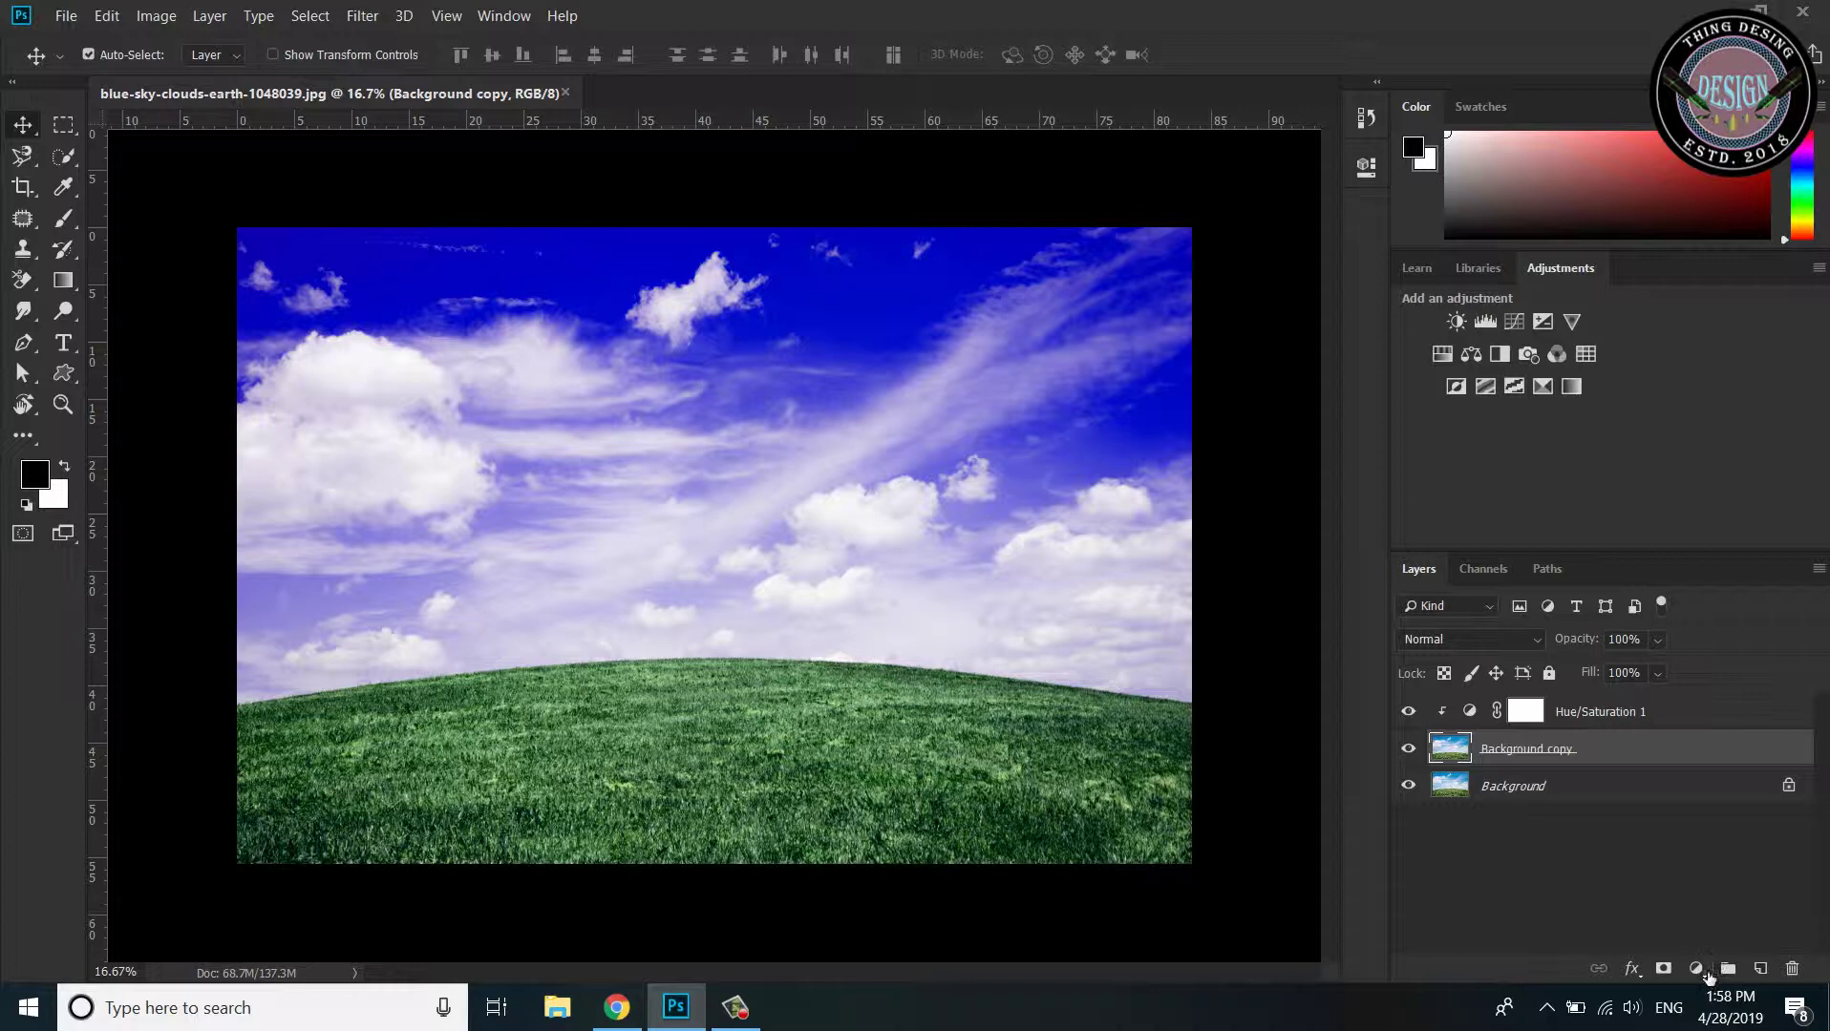
pyautogui.click(1704, 971)
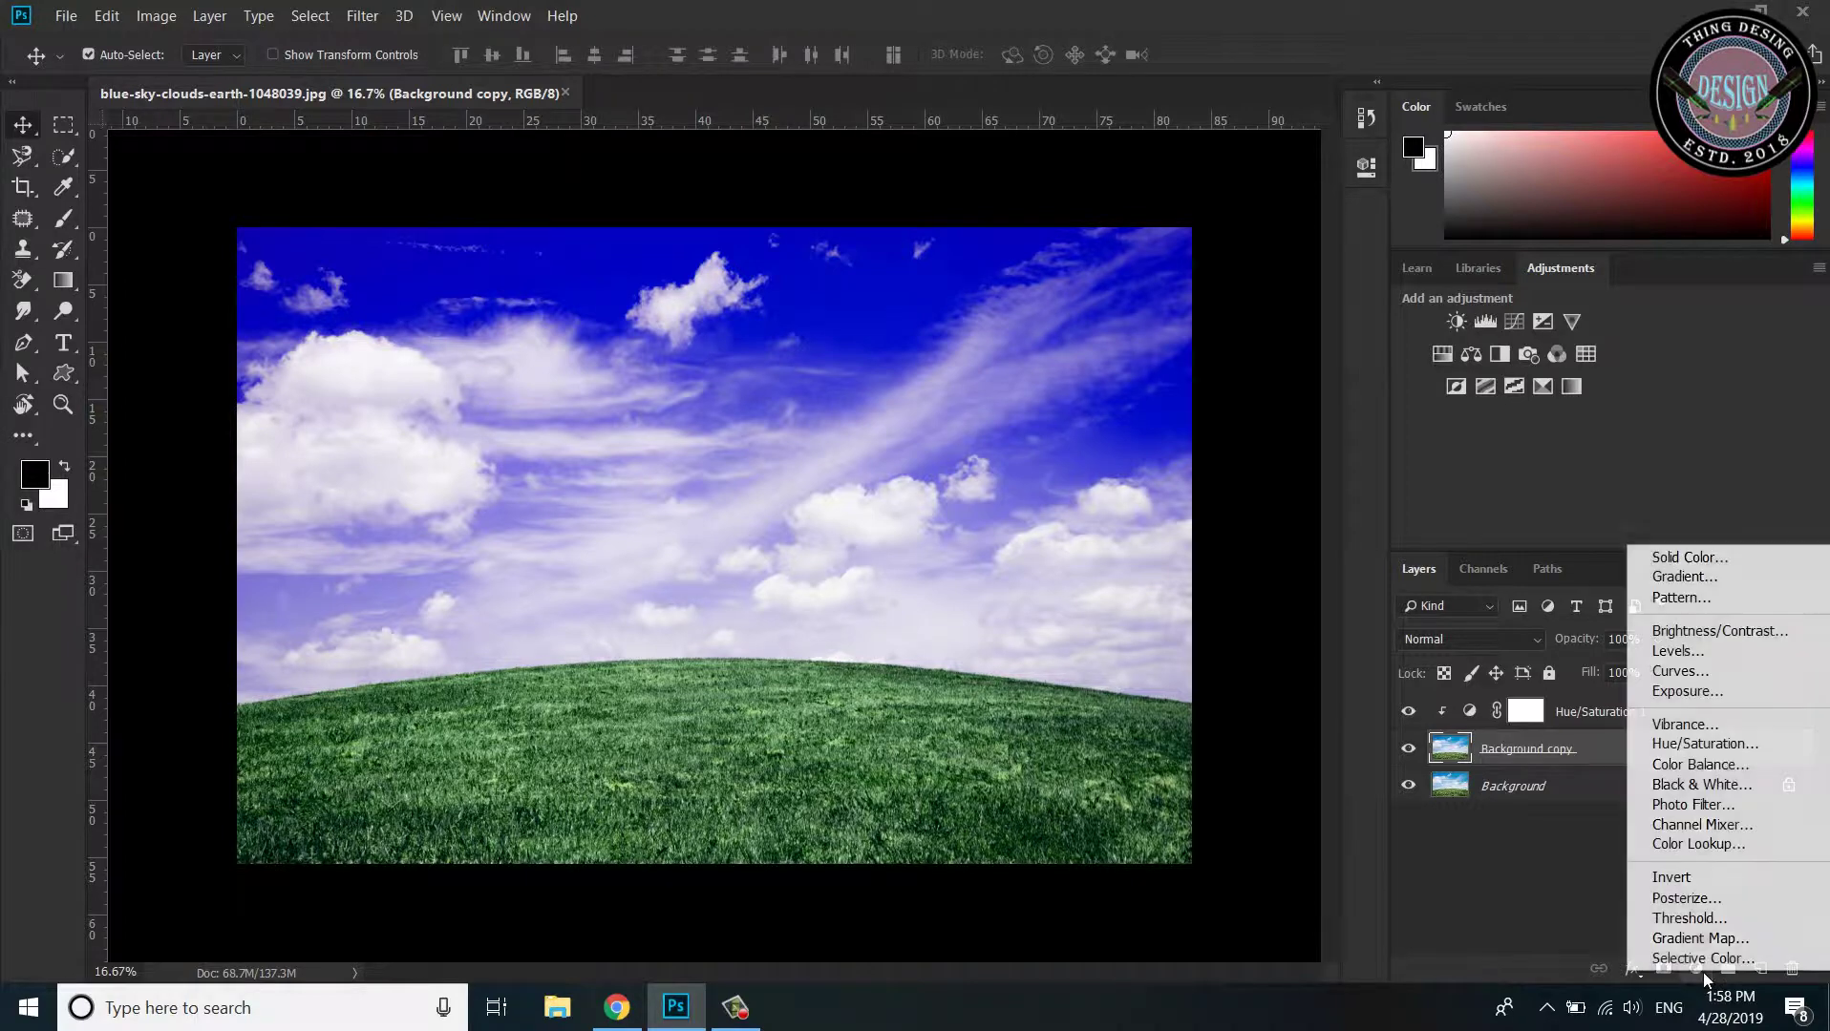
pyautogui.click(1723, 726)
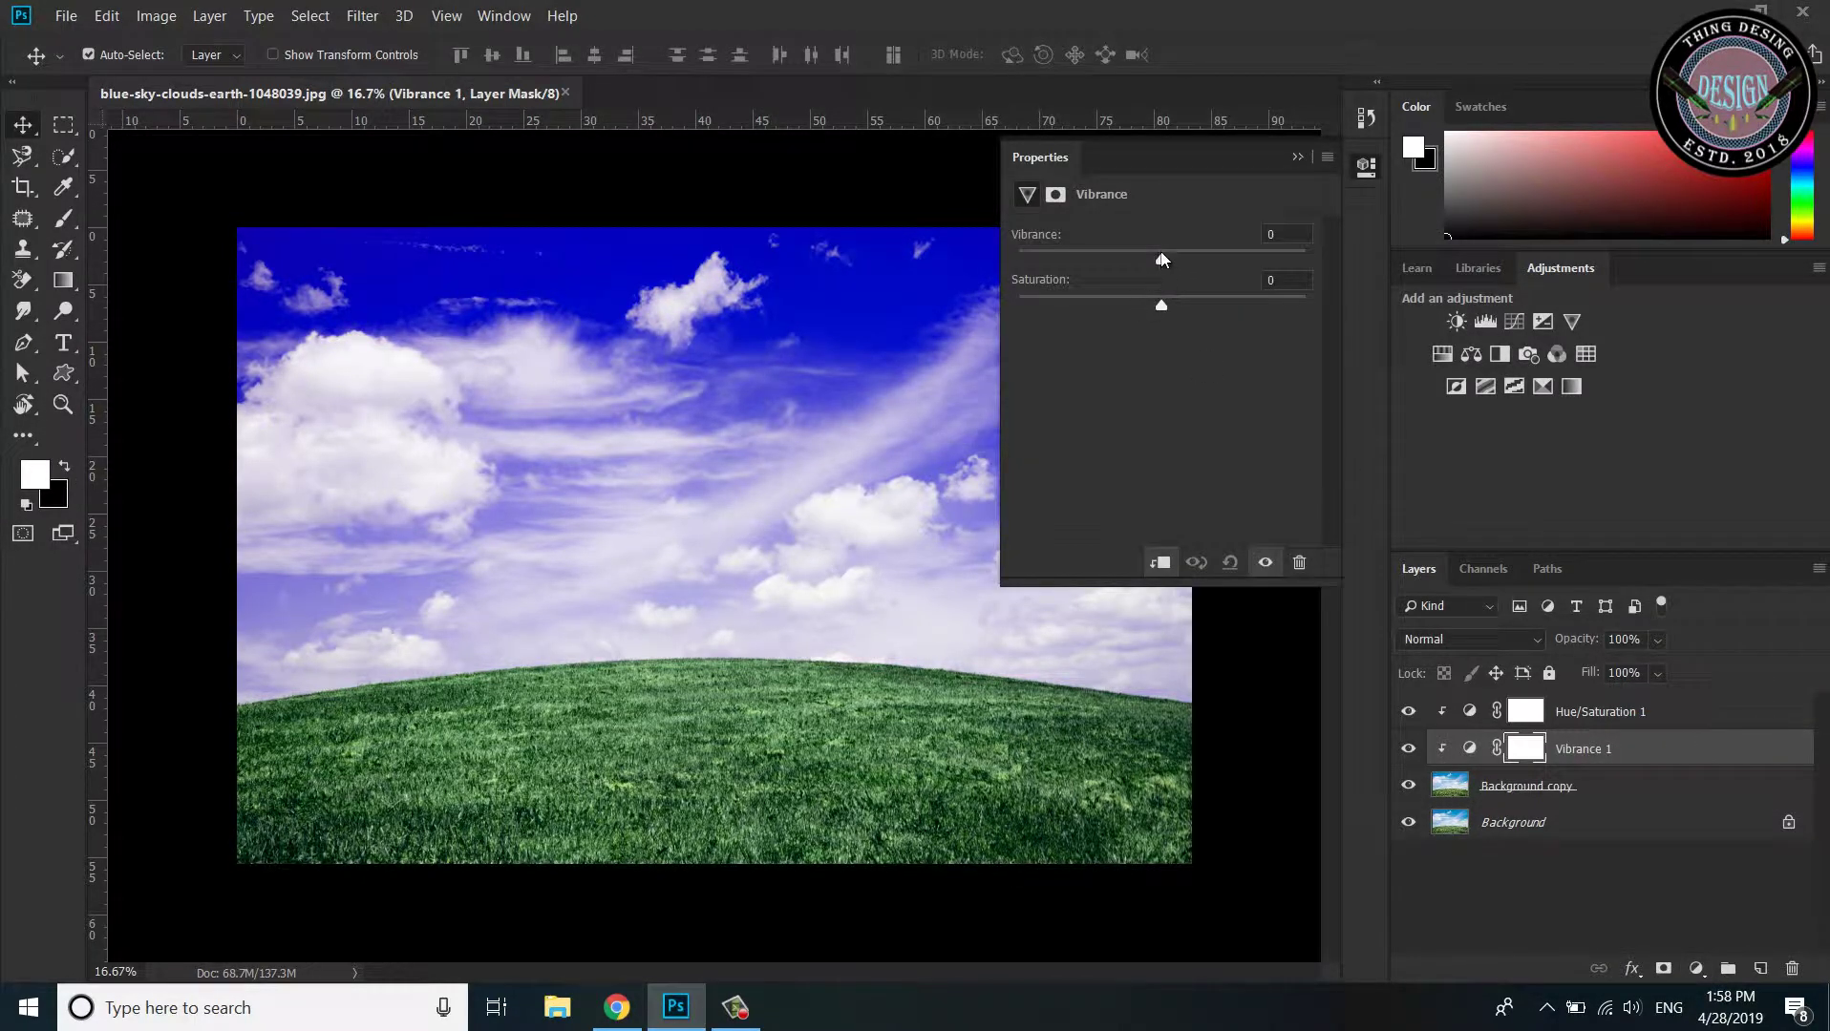
pyautogui.moveTo(1159, 257); pyautogui.dragTo(1126, 260)
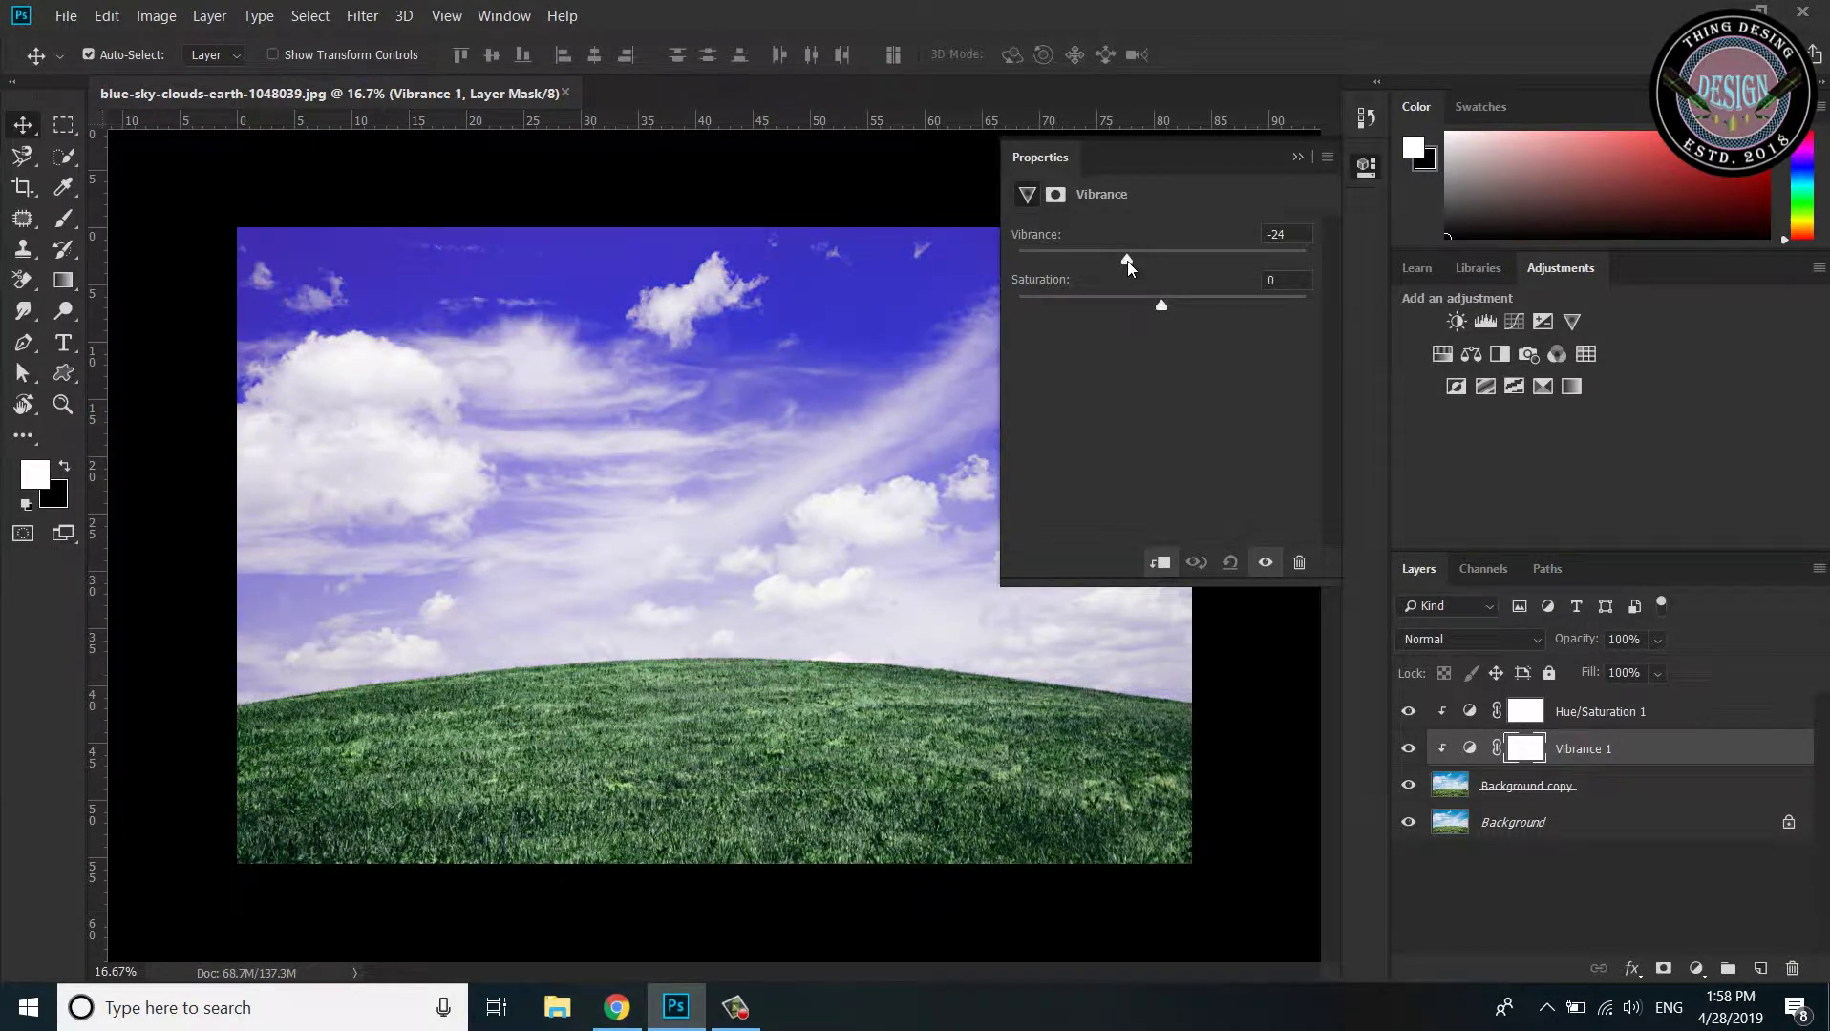
pyautogui.moveTo(1161, 304); pyautogui.dragTo(1226, 303)
pyautogui.moveTo(1127, 259)
pyautogui.mouseDown()
pyautogui.moveTo(1101, 259)
pyautogui.moveTo(1156, 259)
pyautogui.mouseUp()
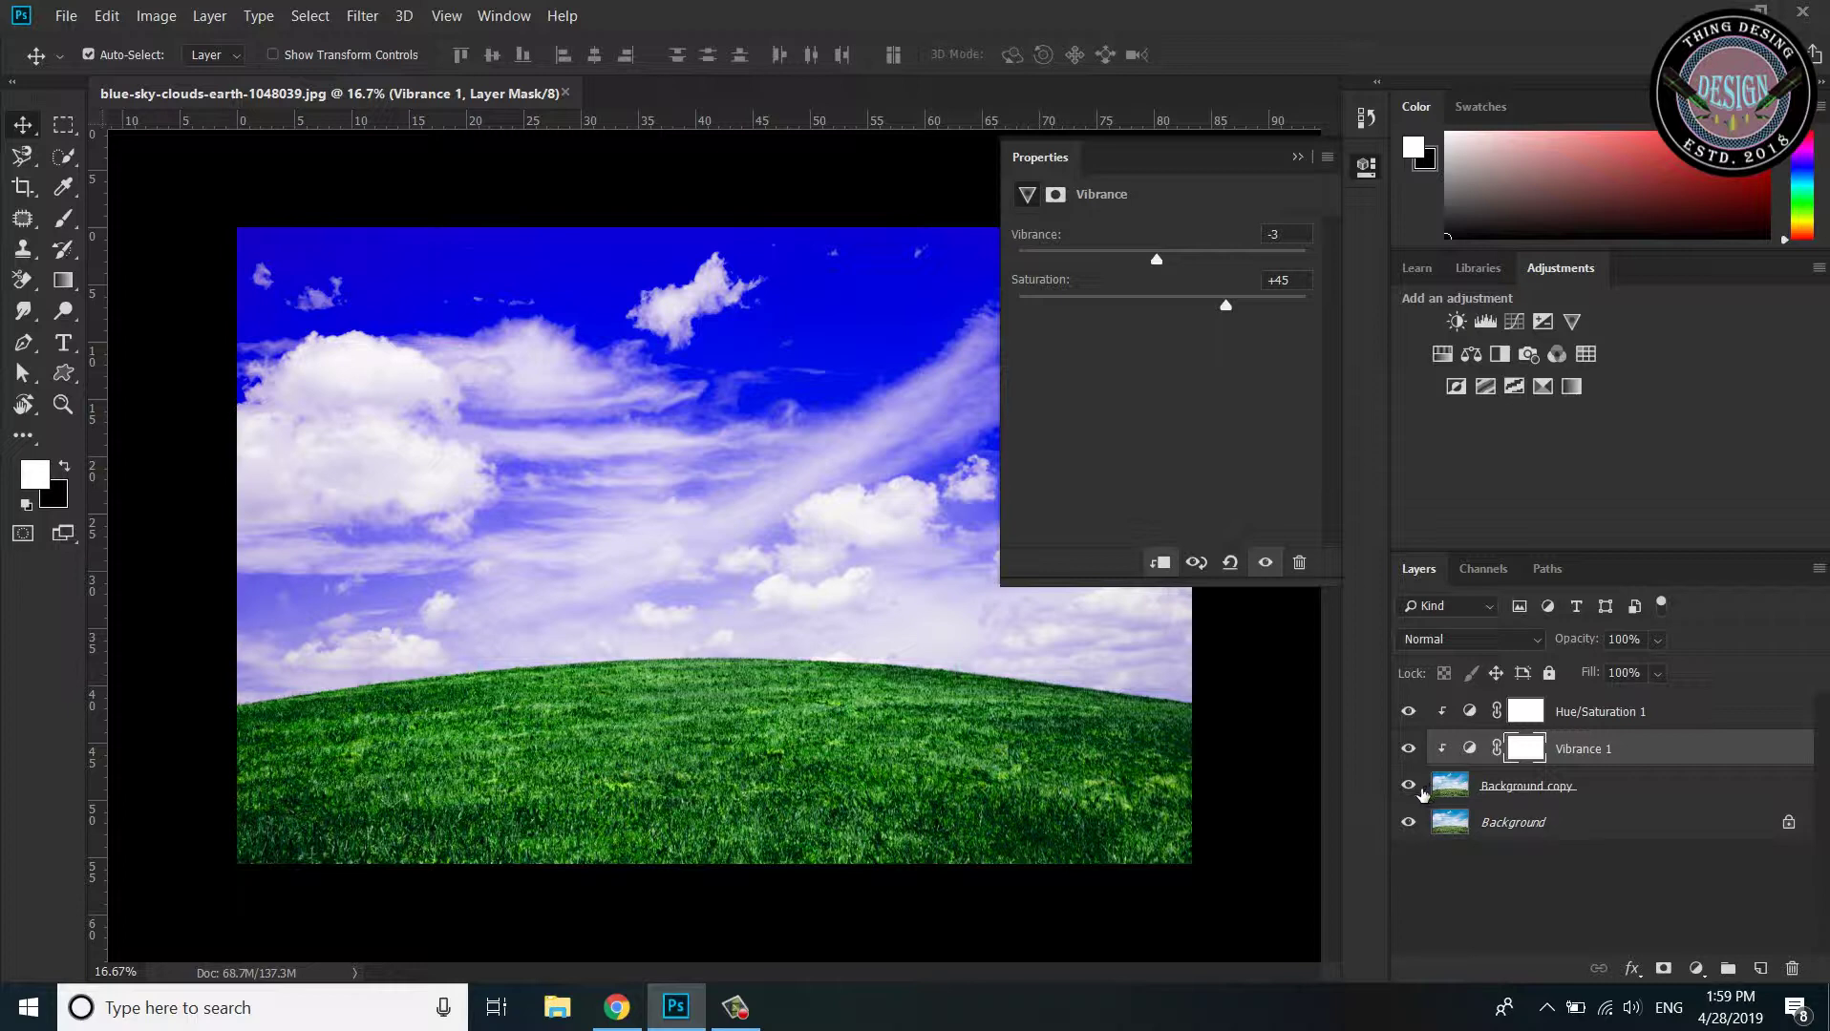
pyautogui.click(1408, 786)
pyautogui.click(1422, 792)
pyautogui.click(1299, 159)
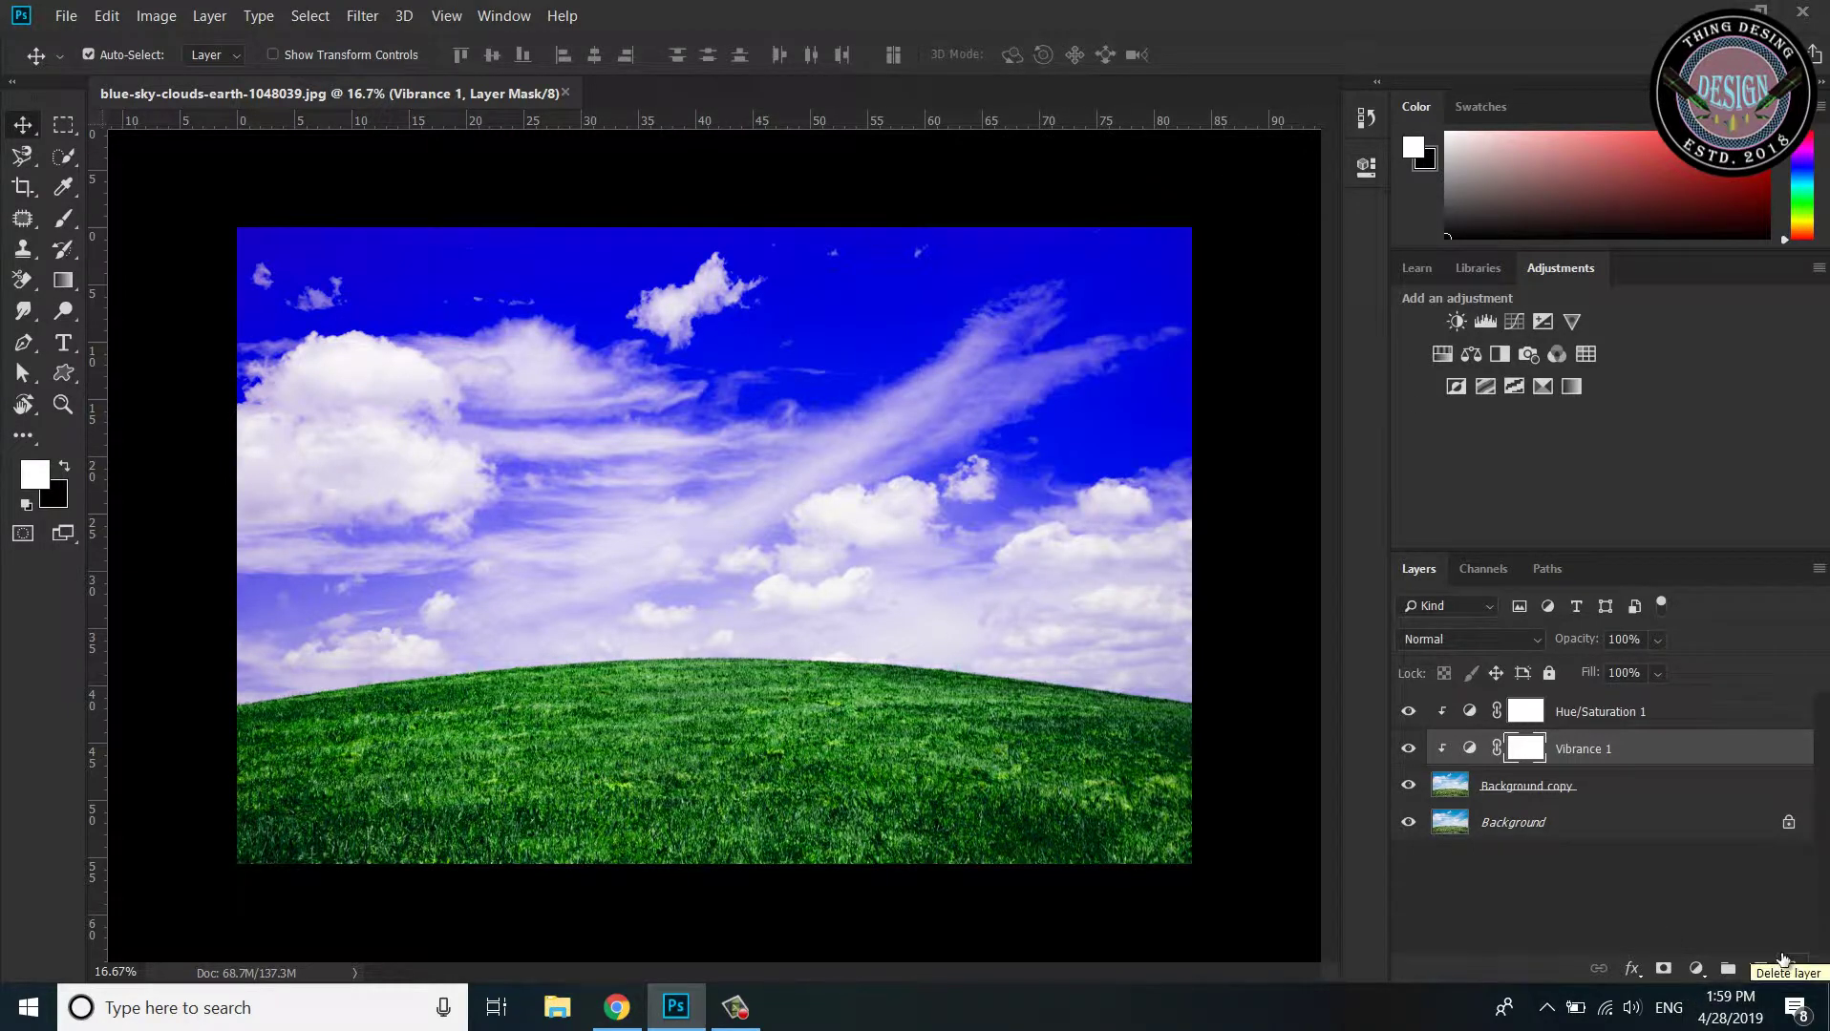
# Add a Brightness/Contrast layer on Background copy with Brightness -20 and Contrast -8
pyautogui.click(1562, 793)
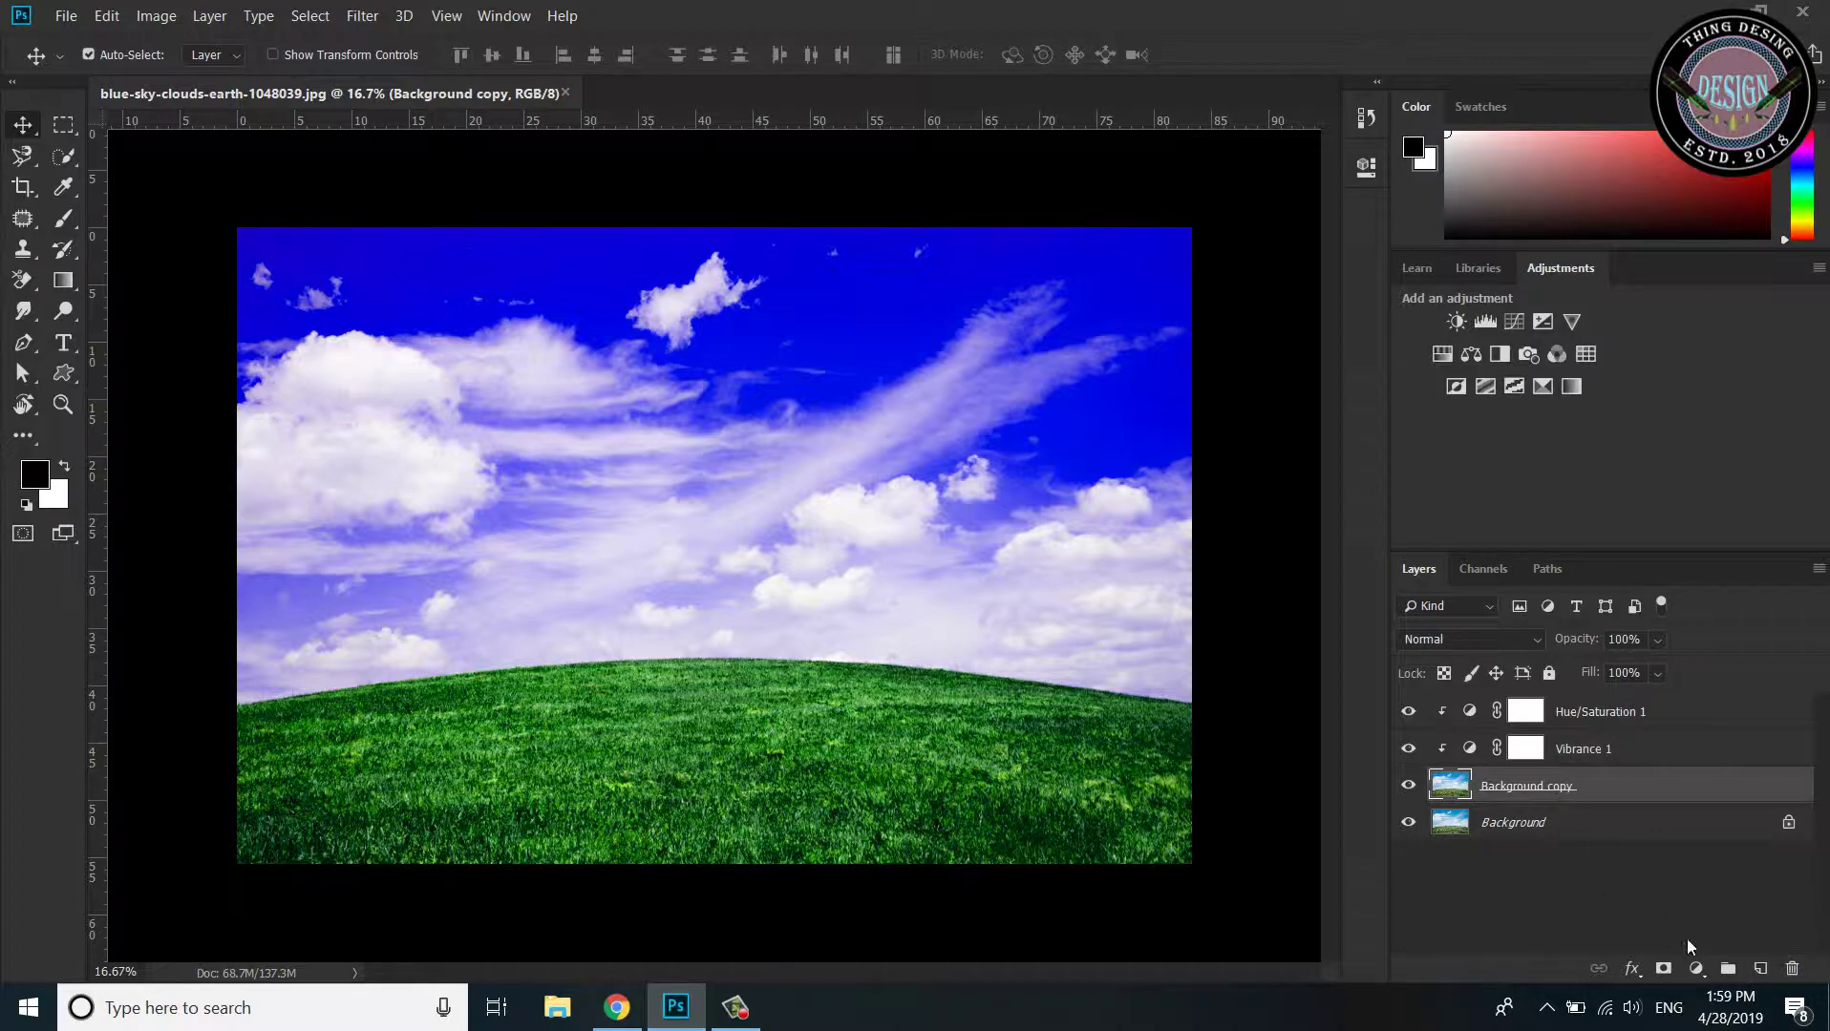
pyautogui.click(1700, 972)
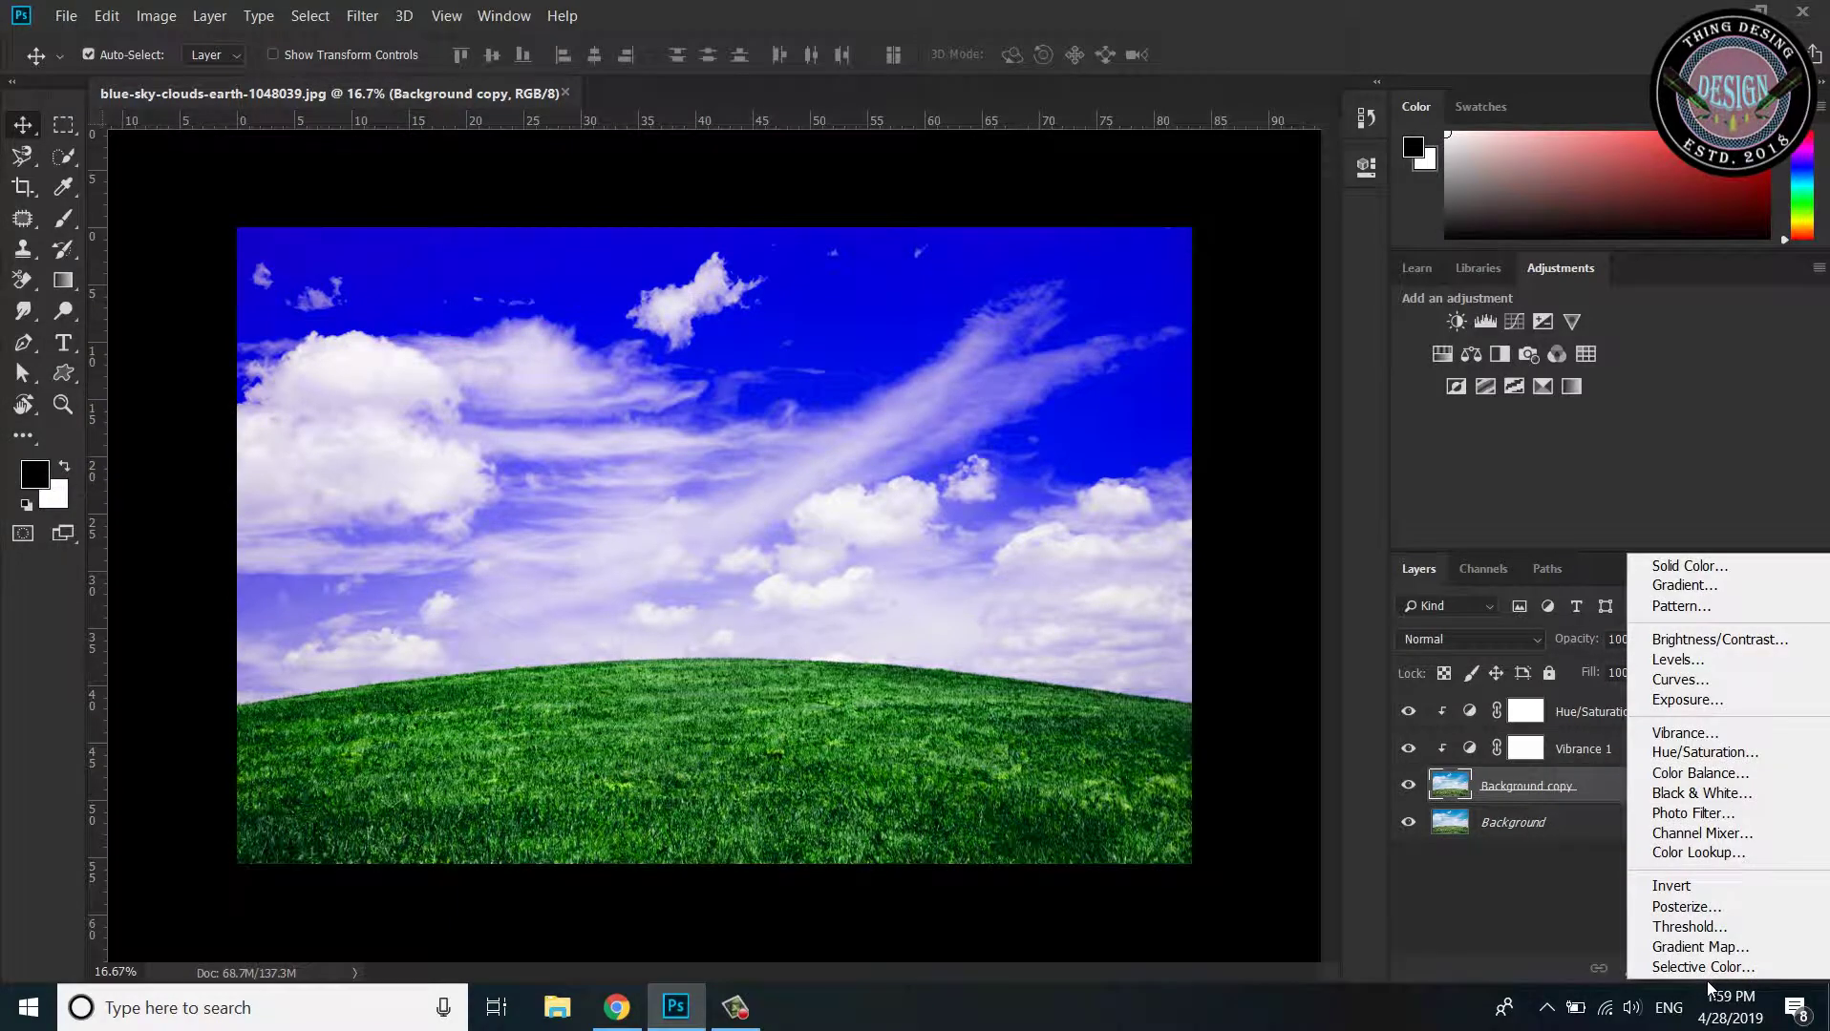
pyautogui.click(1724, 638)
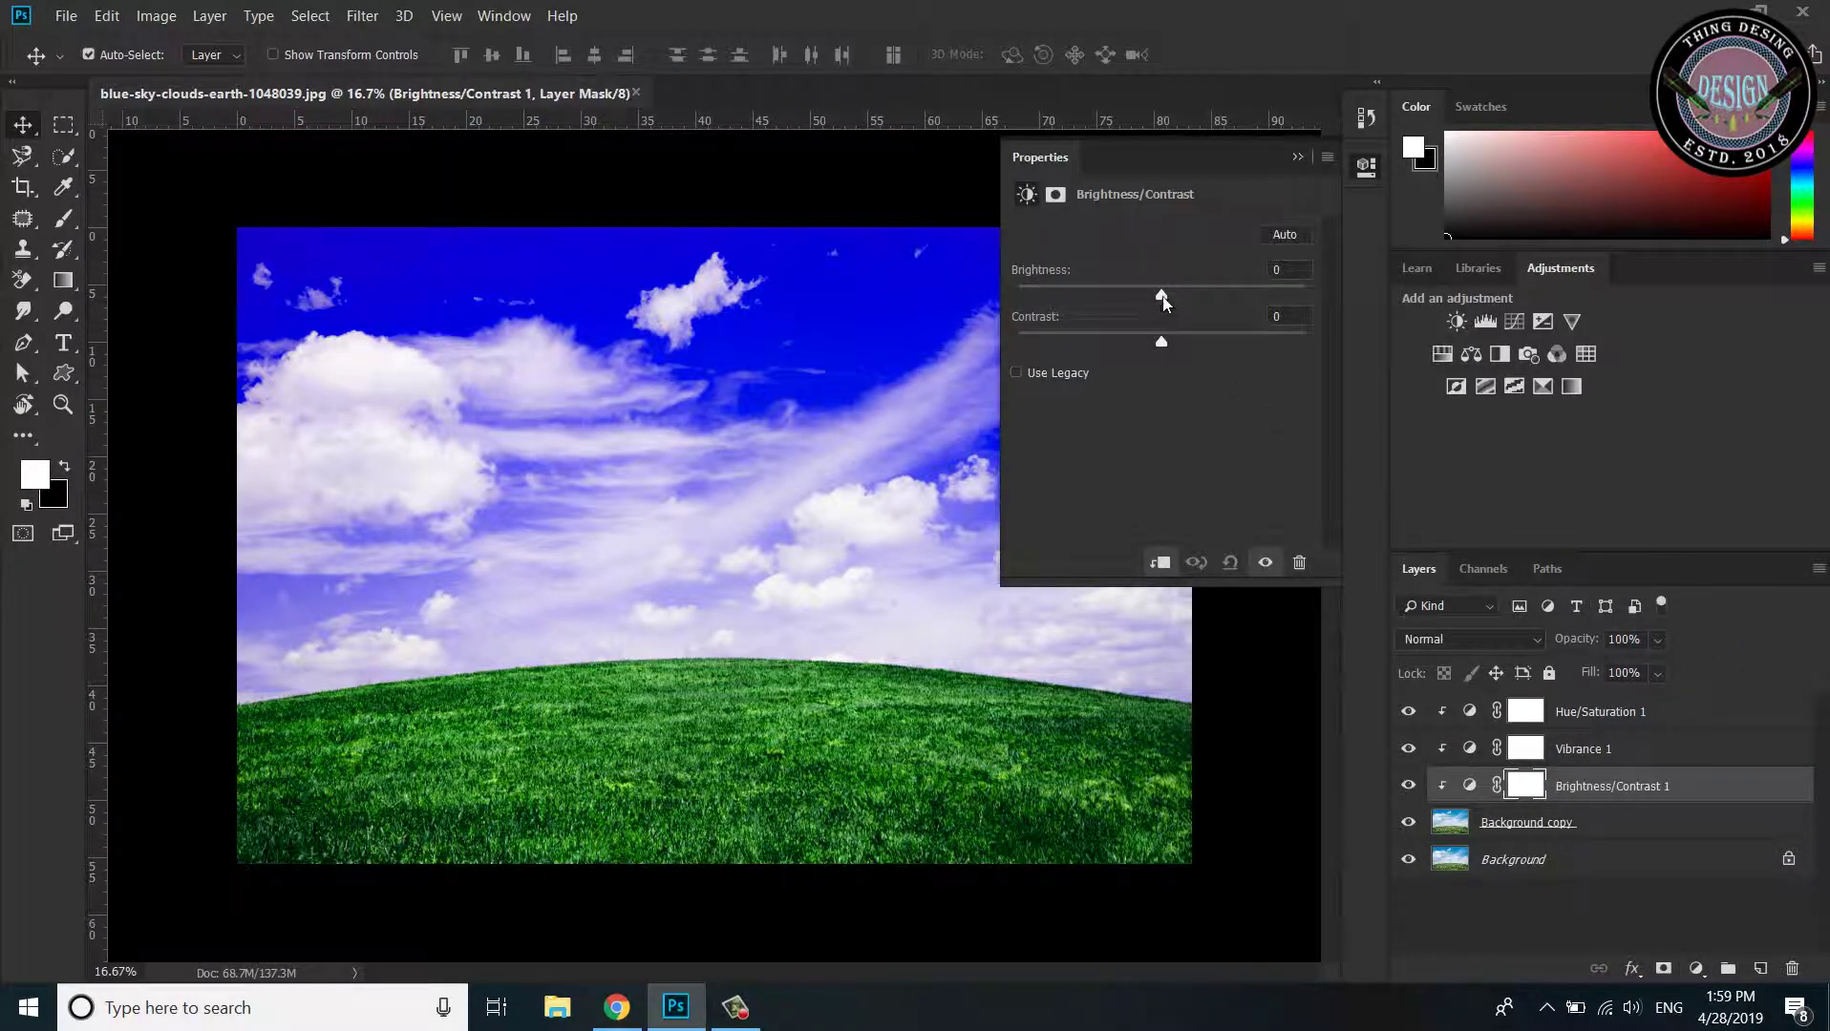
pyautogui.moveTo(1189, 304)
pyautogui.mouseDown()
pyautogui.moveTo(1219, 312)
pyautogui.moveTo(1113, 346)
pyautogui.moveTo(1294, 344)
pyautogui.mouseUp()
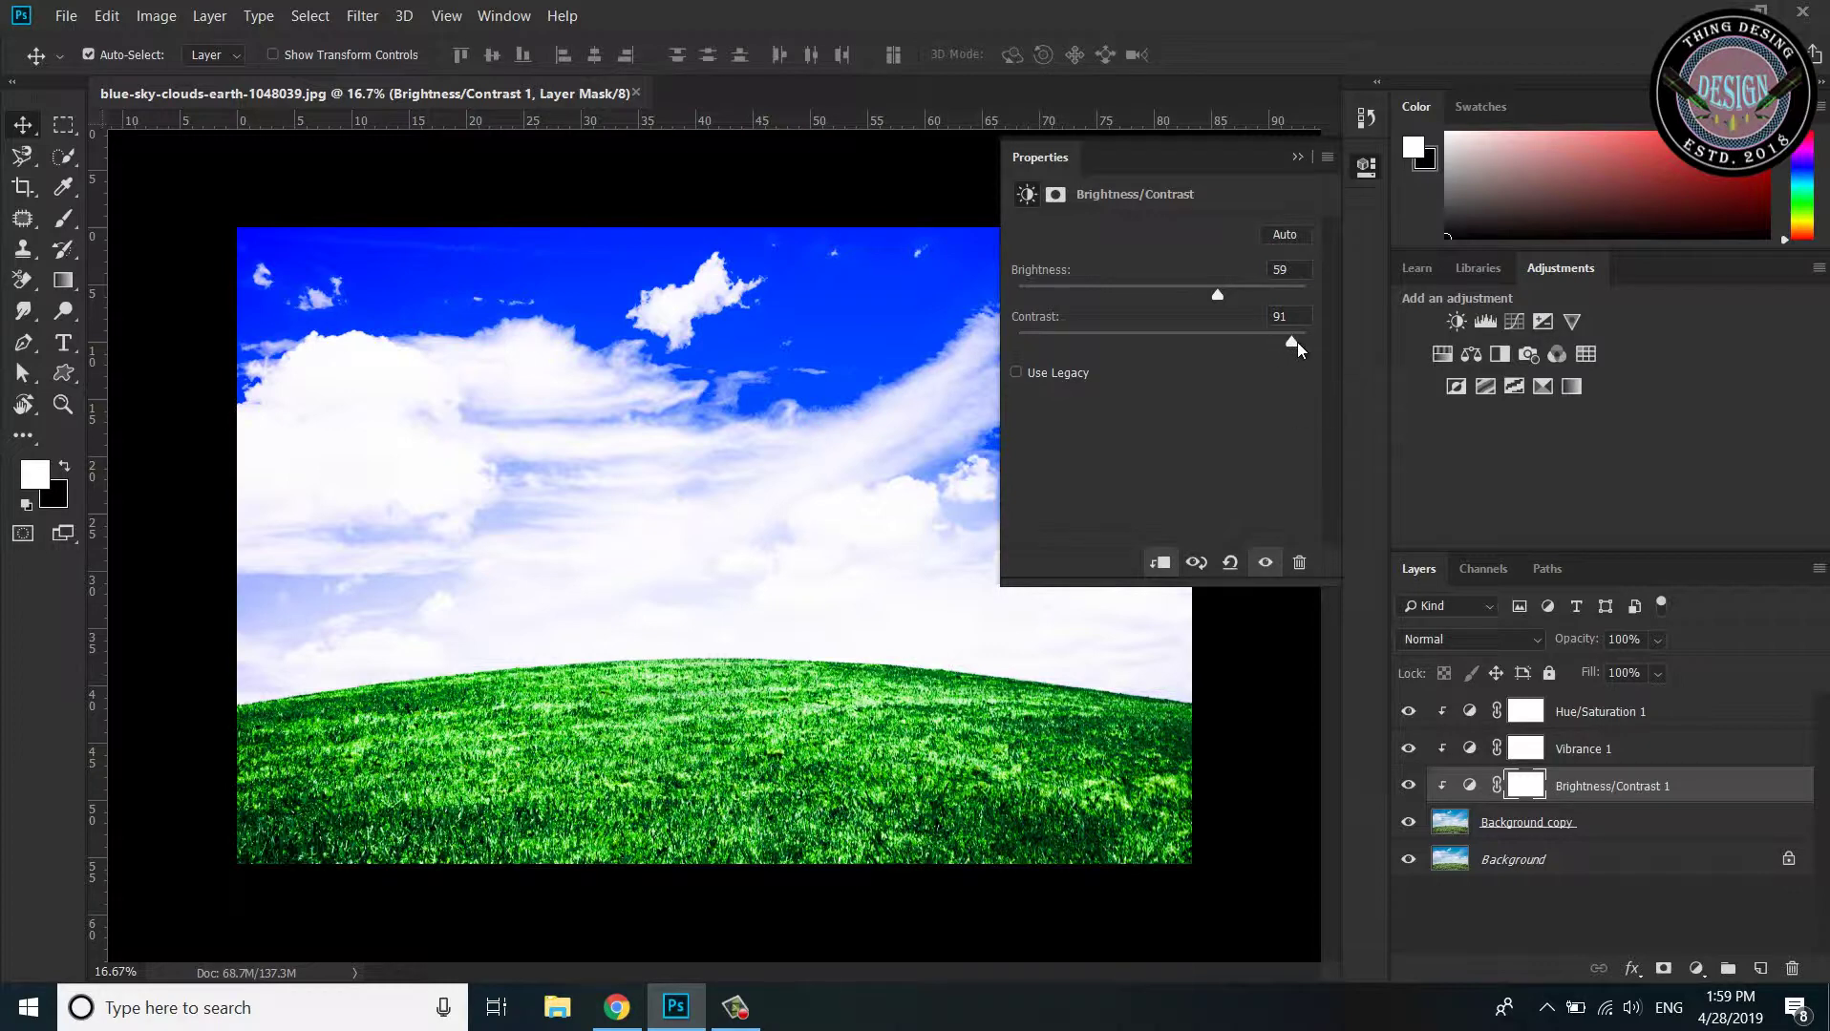
pyautogui.moveTo(1294, 345); pyautogui.dragTo(1139, 350)
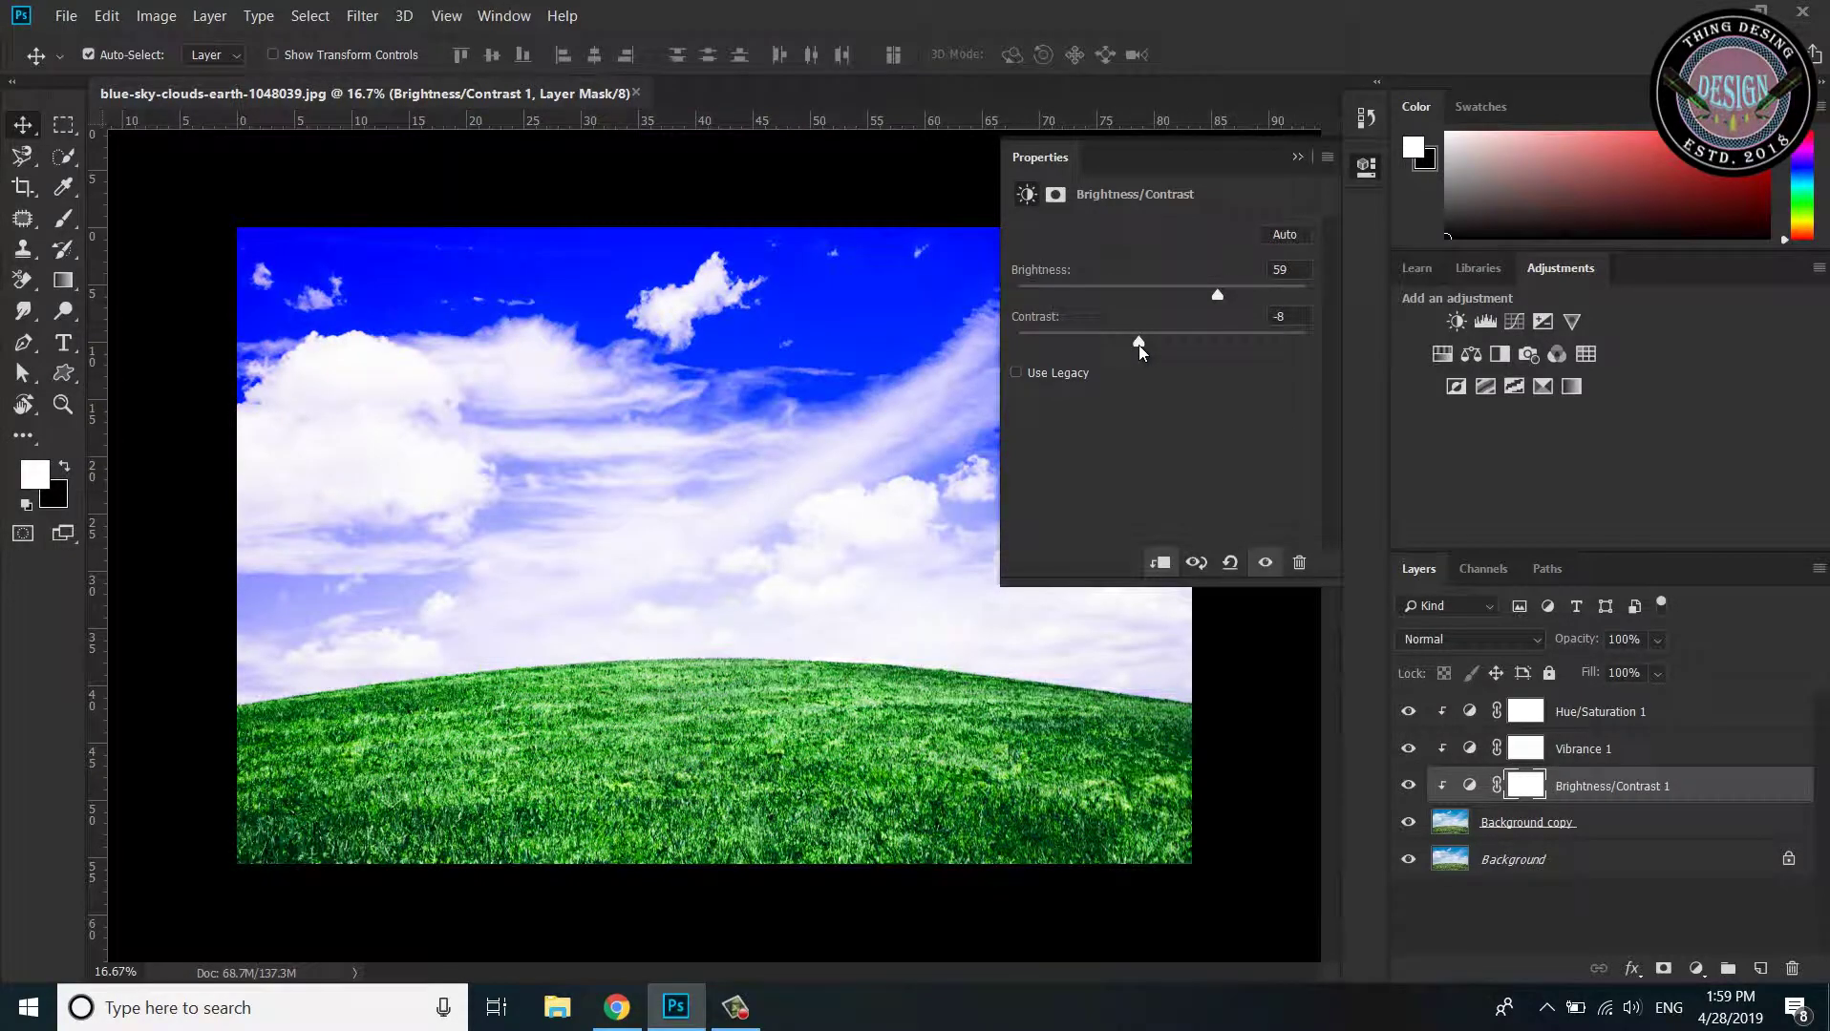
pyautogui.moveTo(1218, 294); pyautogui.dragTo(1142, 304)
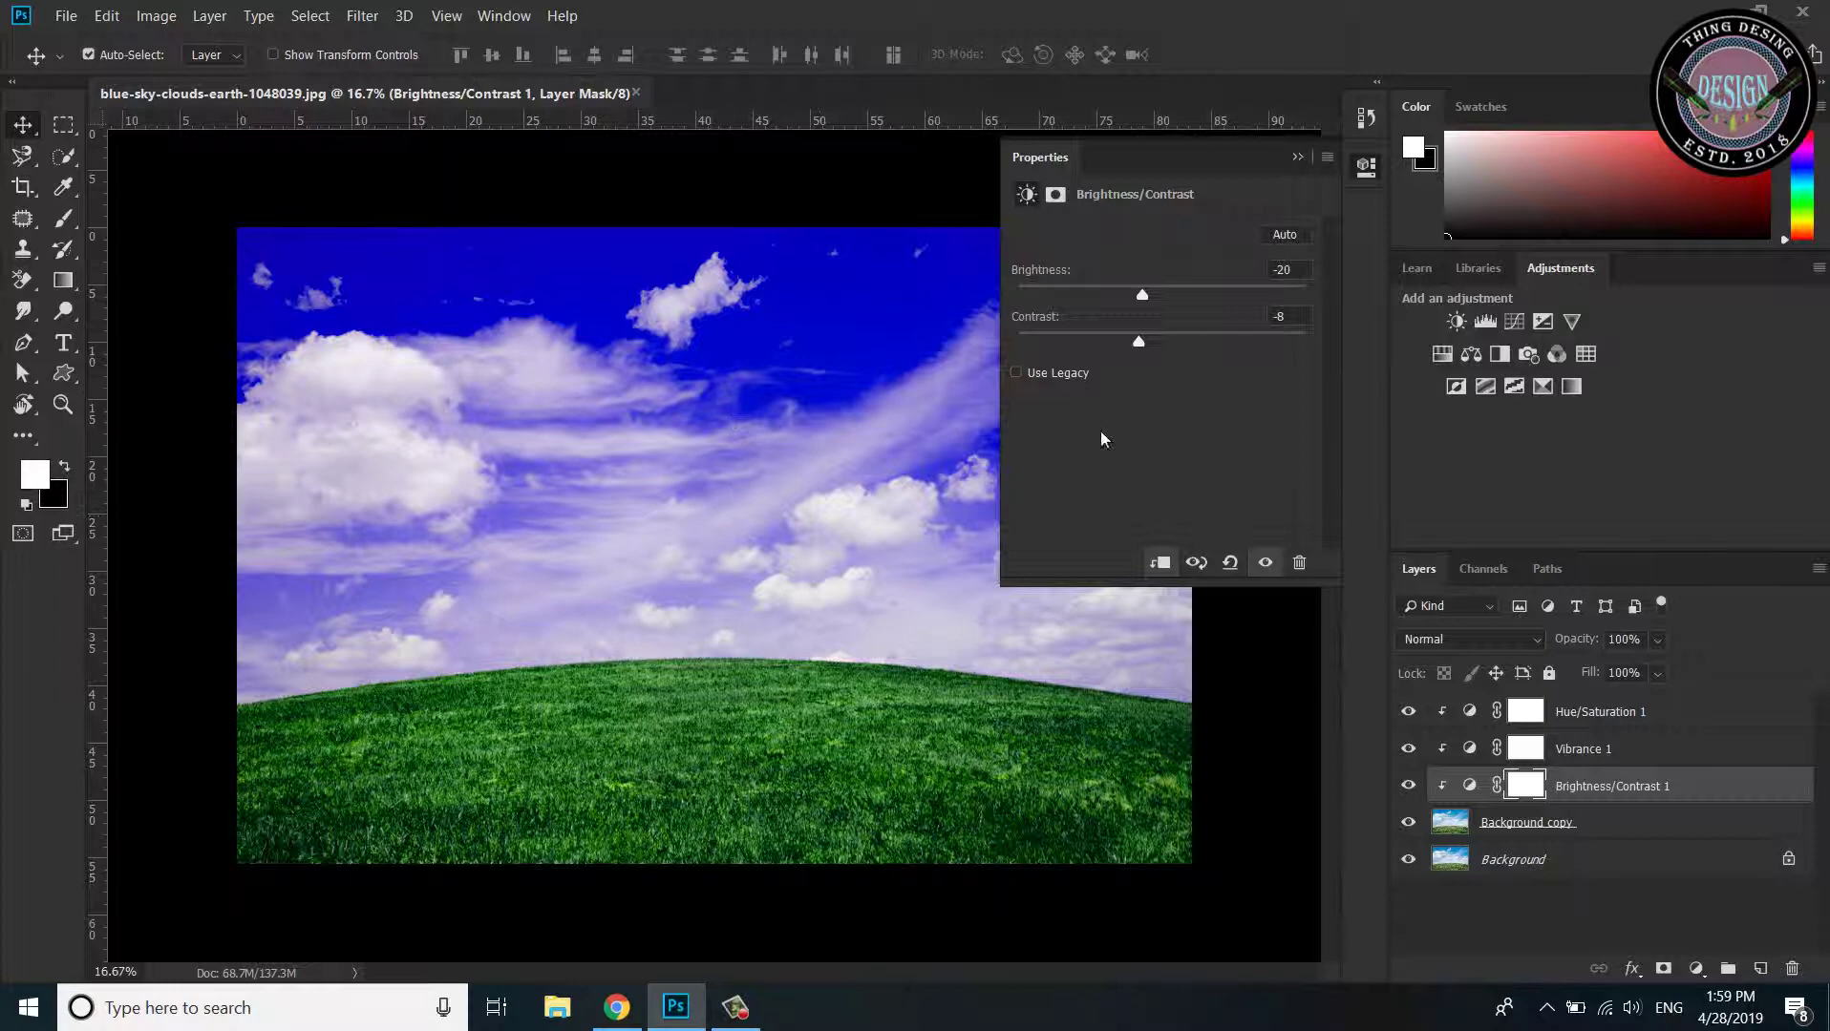
pyautogui.click(1296, 159)
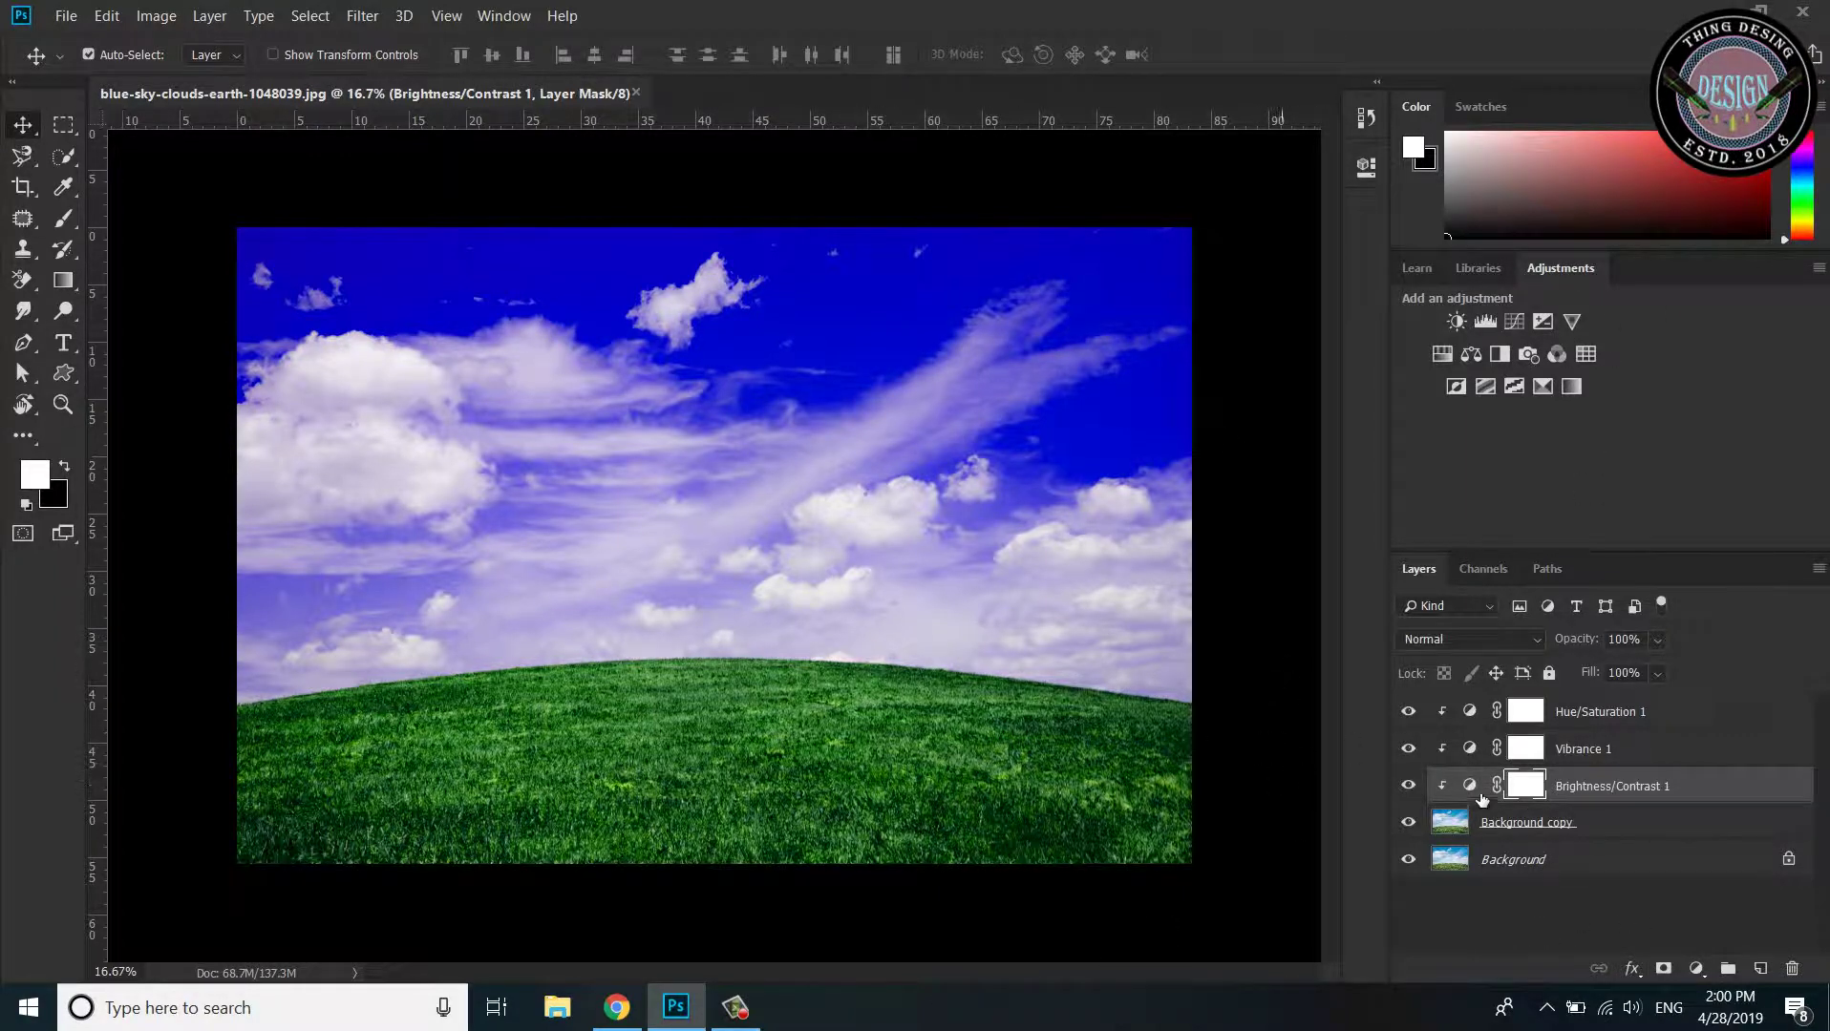
# Toggle Background copy's visibility to compare the original and recoloured photo
pyautogui.click(1409, 824)
pyautogui.click(1409, 824)
pyautogui.click(1409, 825)
pyautogui.click(1409, 824)
pyautogui.click(1409, 831)
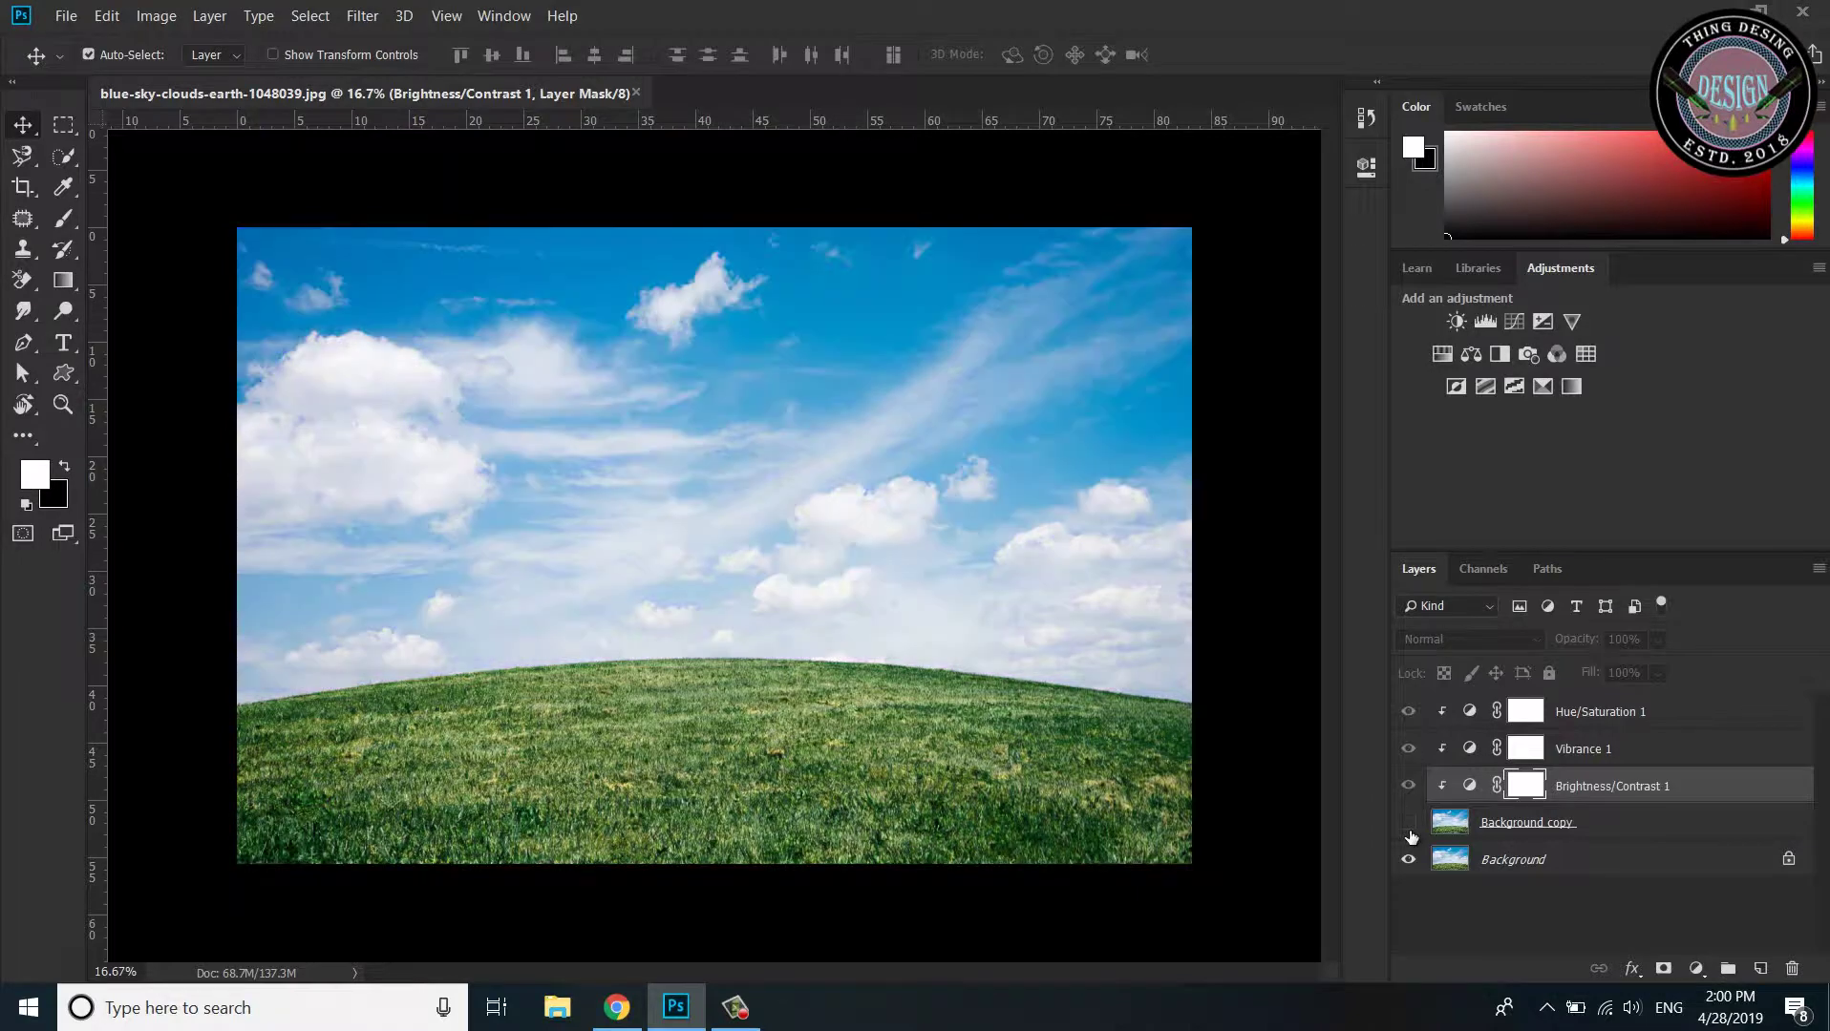
pyautogui.click(1410, 831)
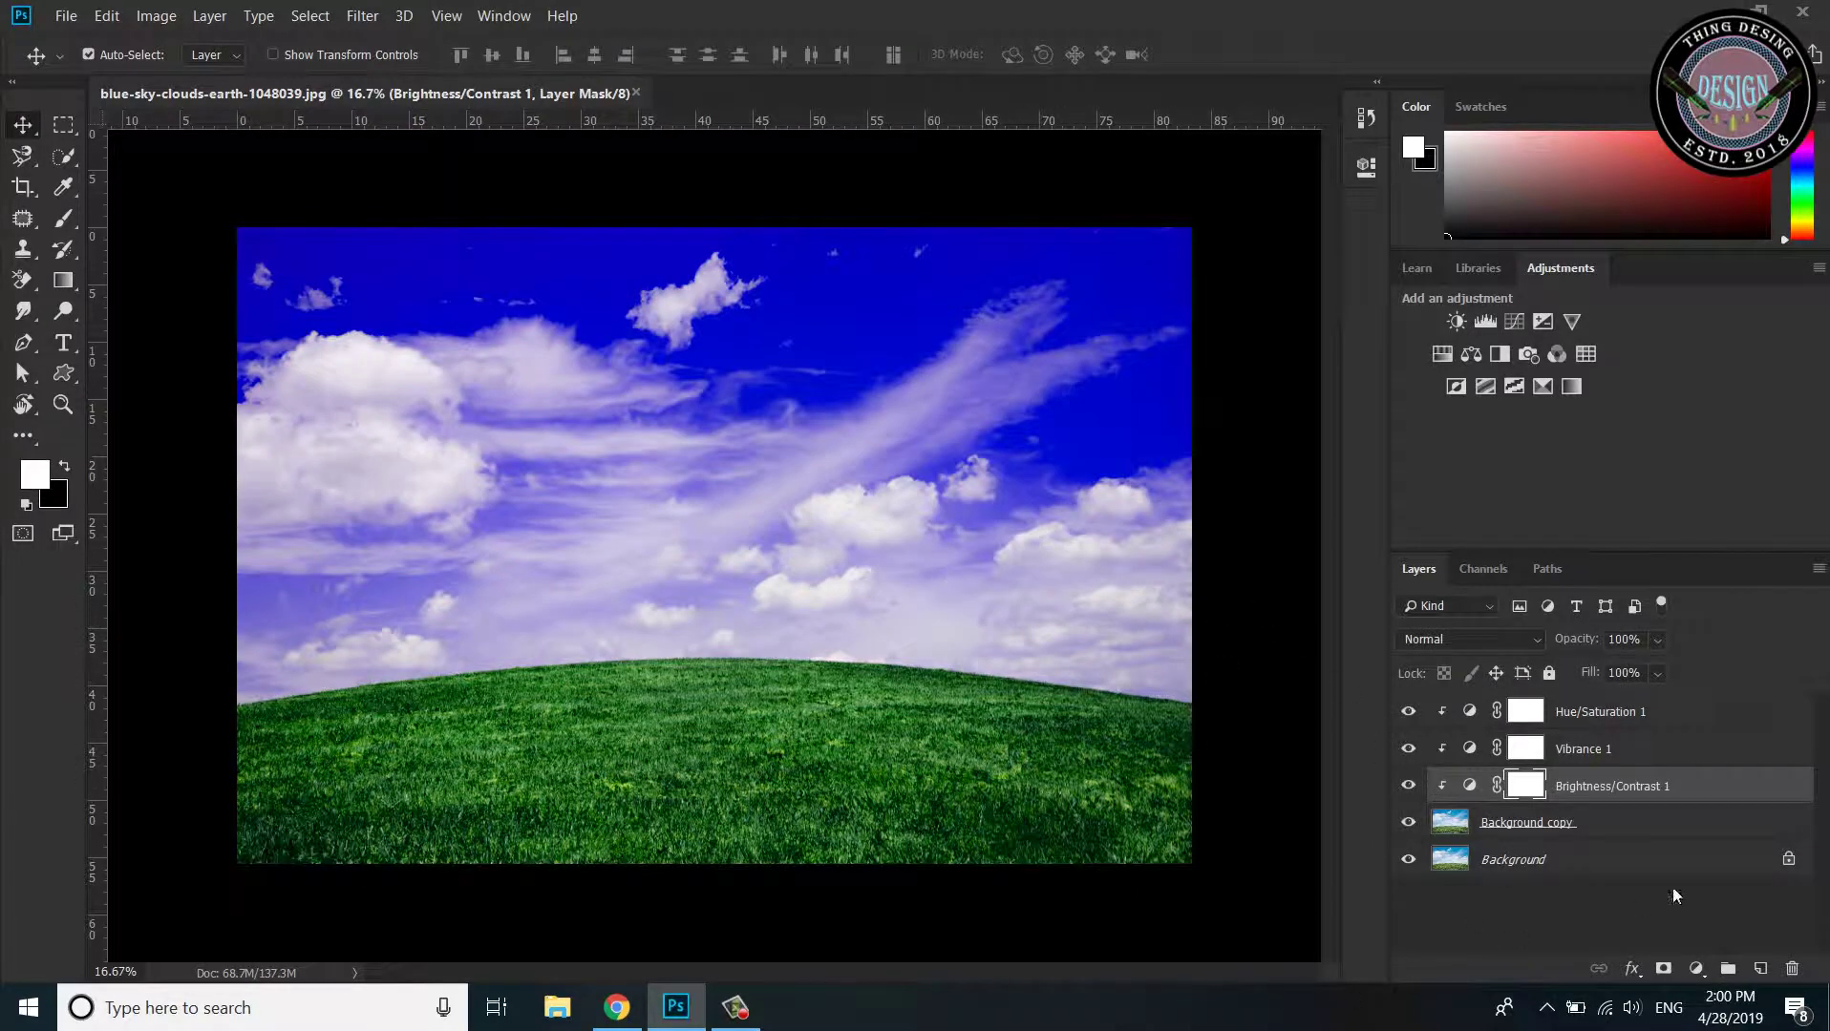
pyautogui.moveTo(735, 1008)
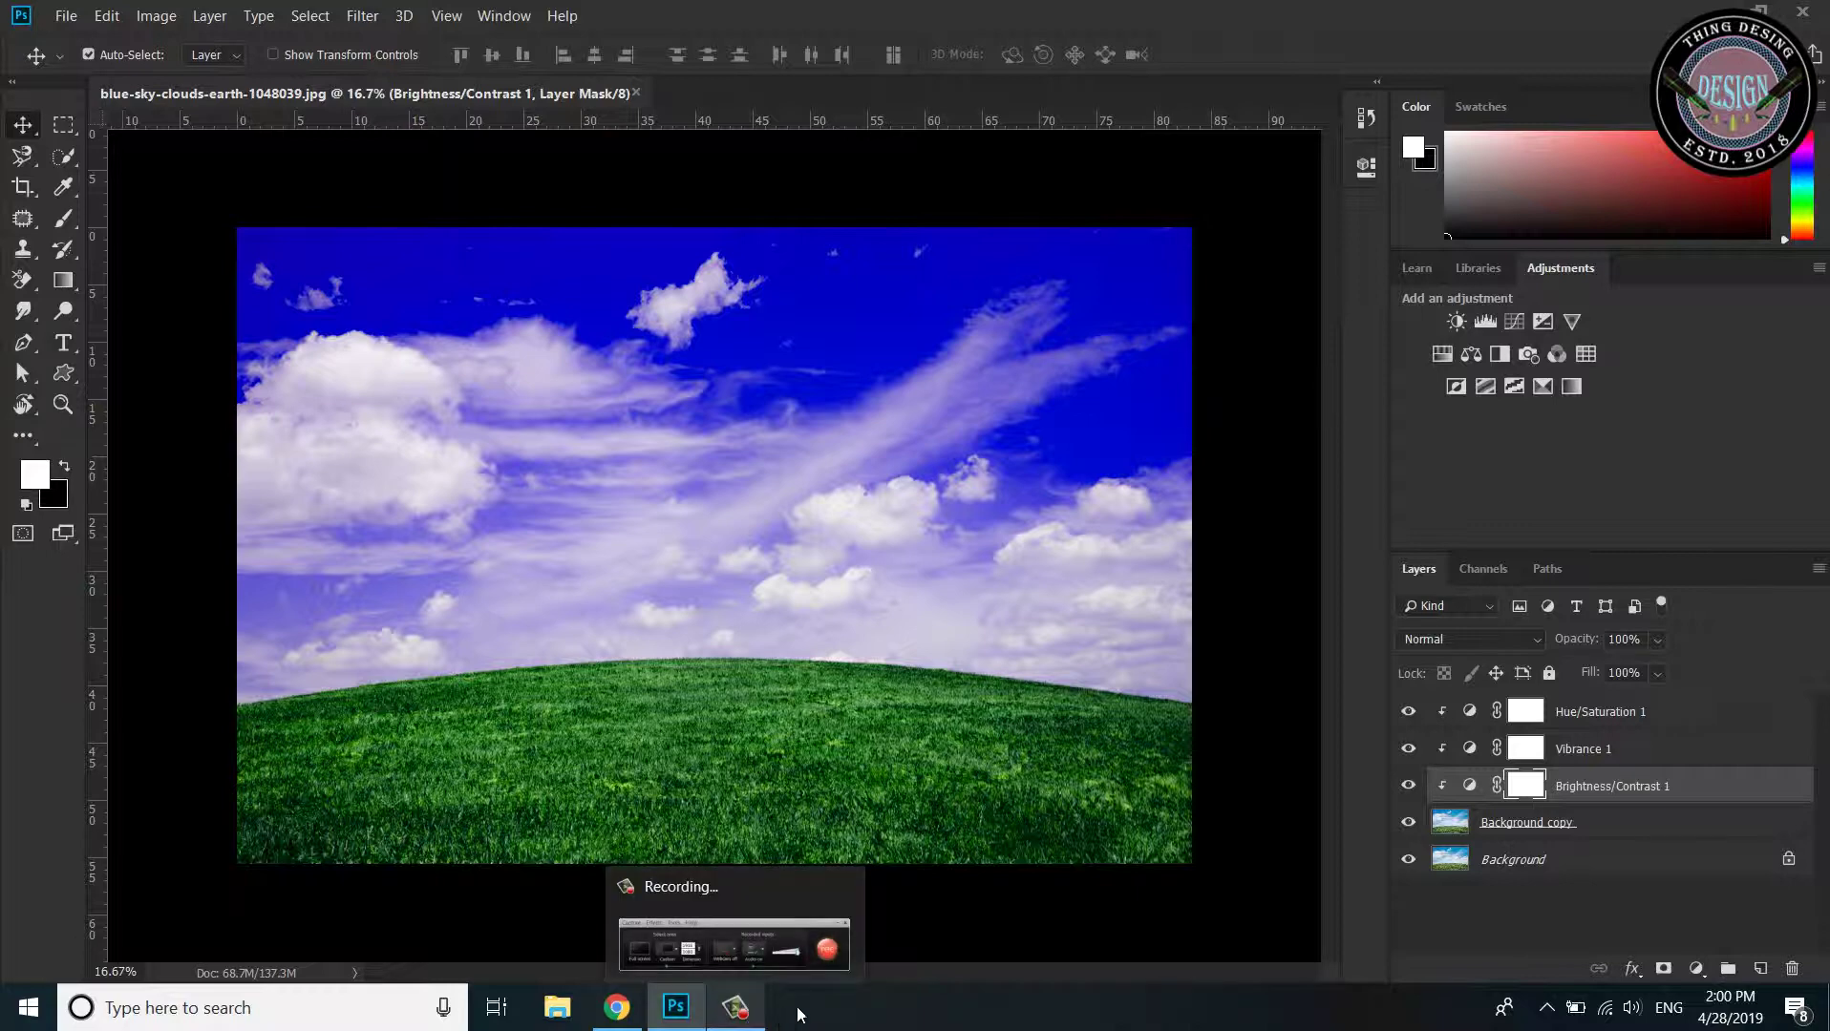
# Merge all visible layers into a single Background layer
pyautogui.rightClick(1614, 718)
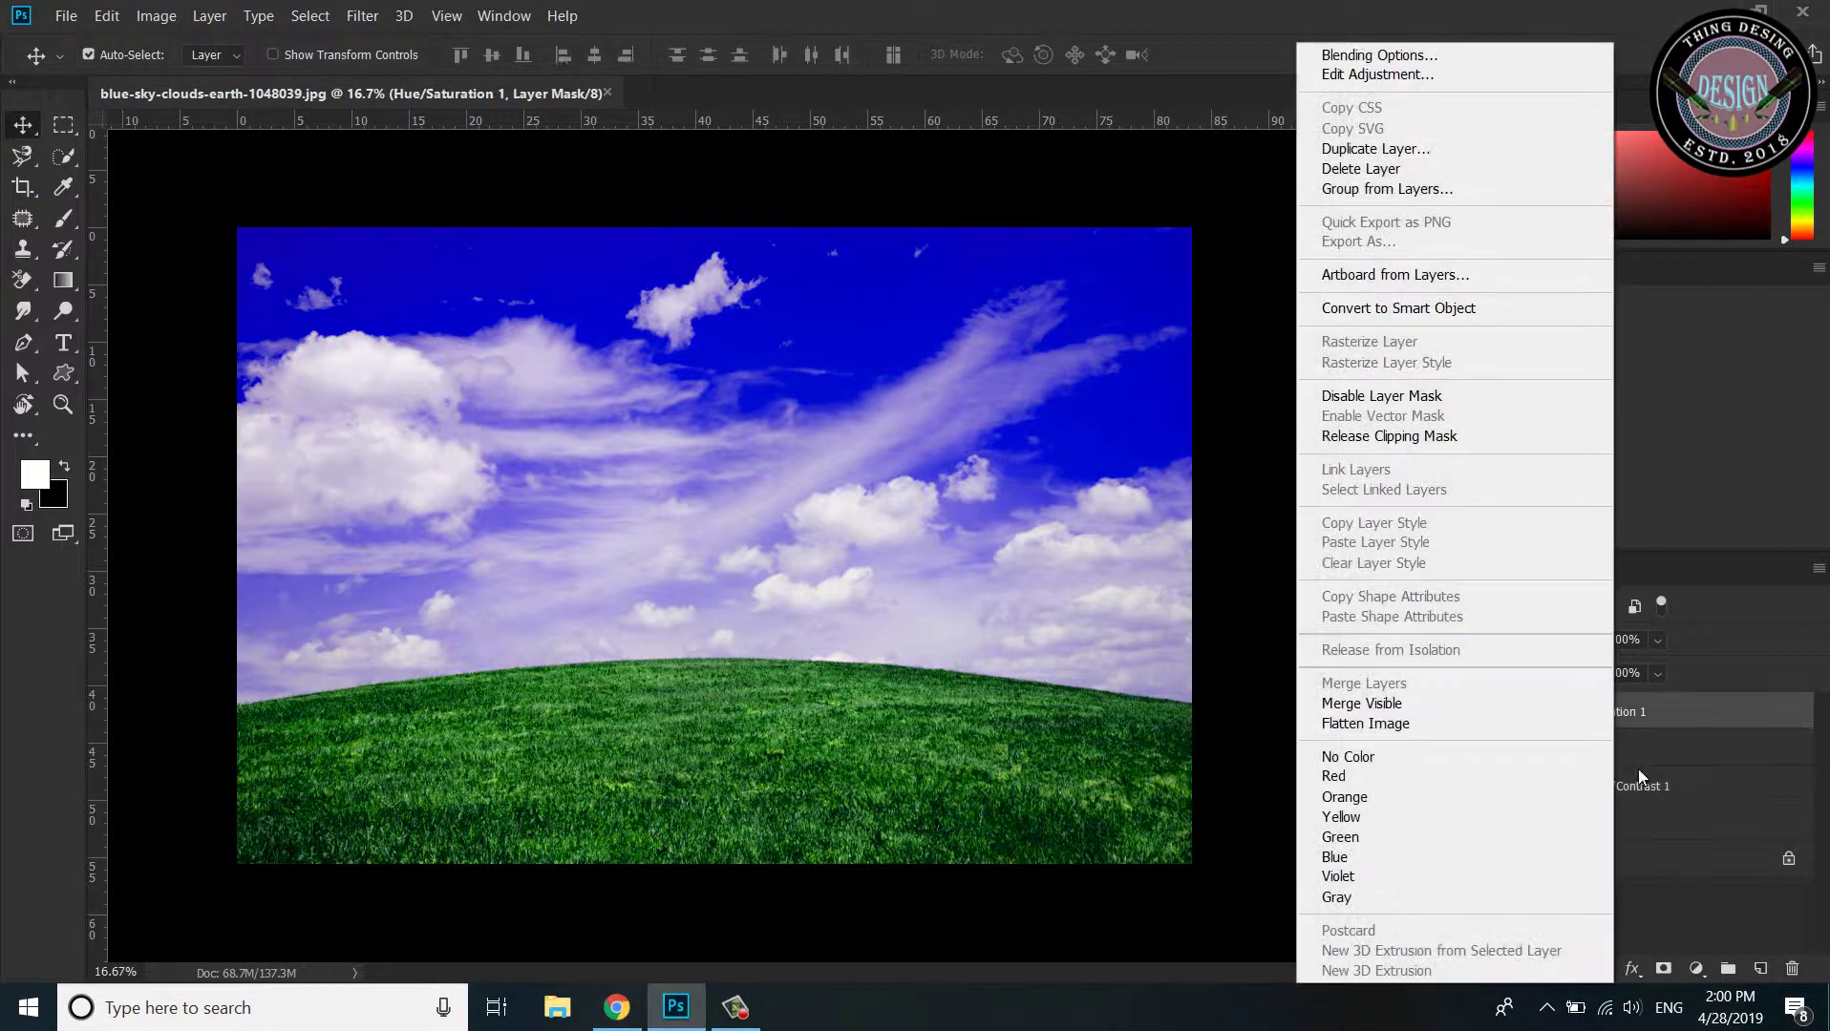
pyautogui.click(1690, 888)
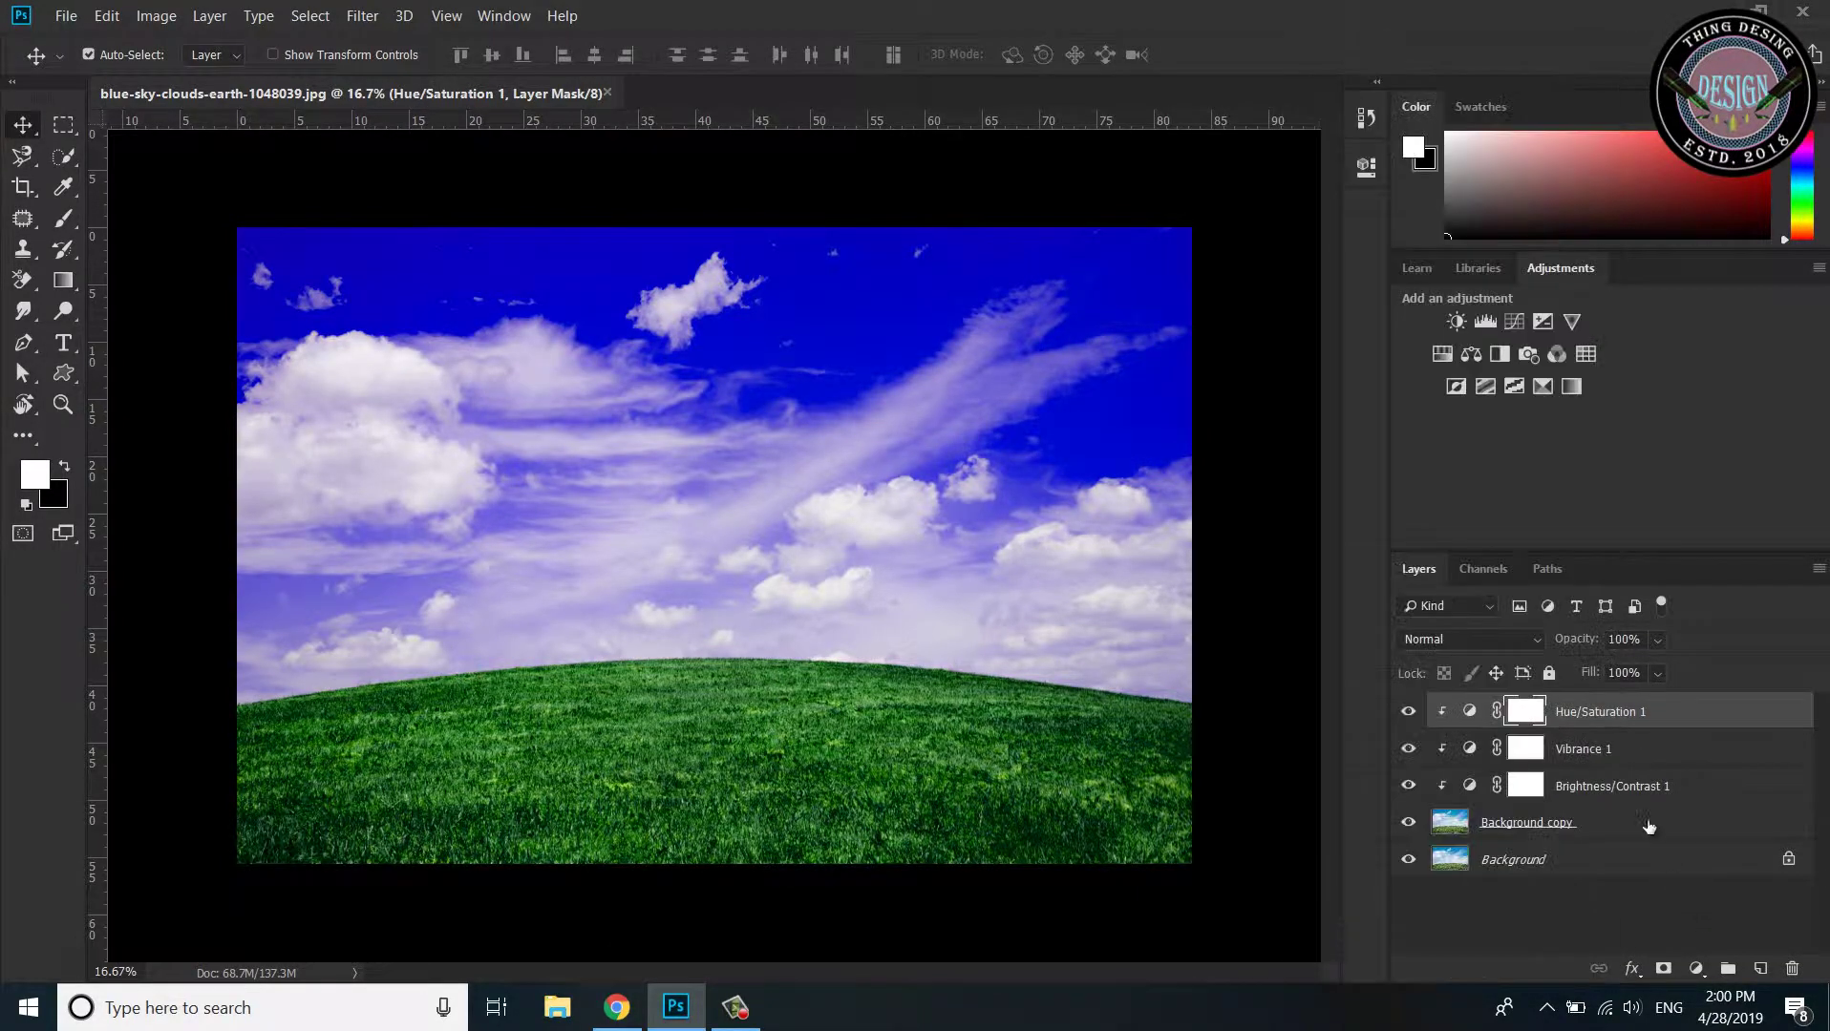
pyautogui.rightClick(1597, 823)
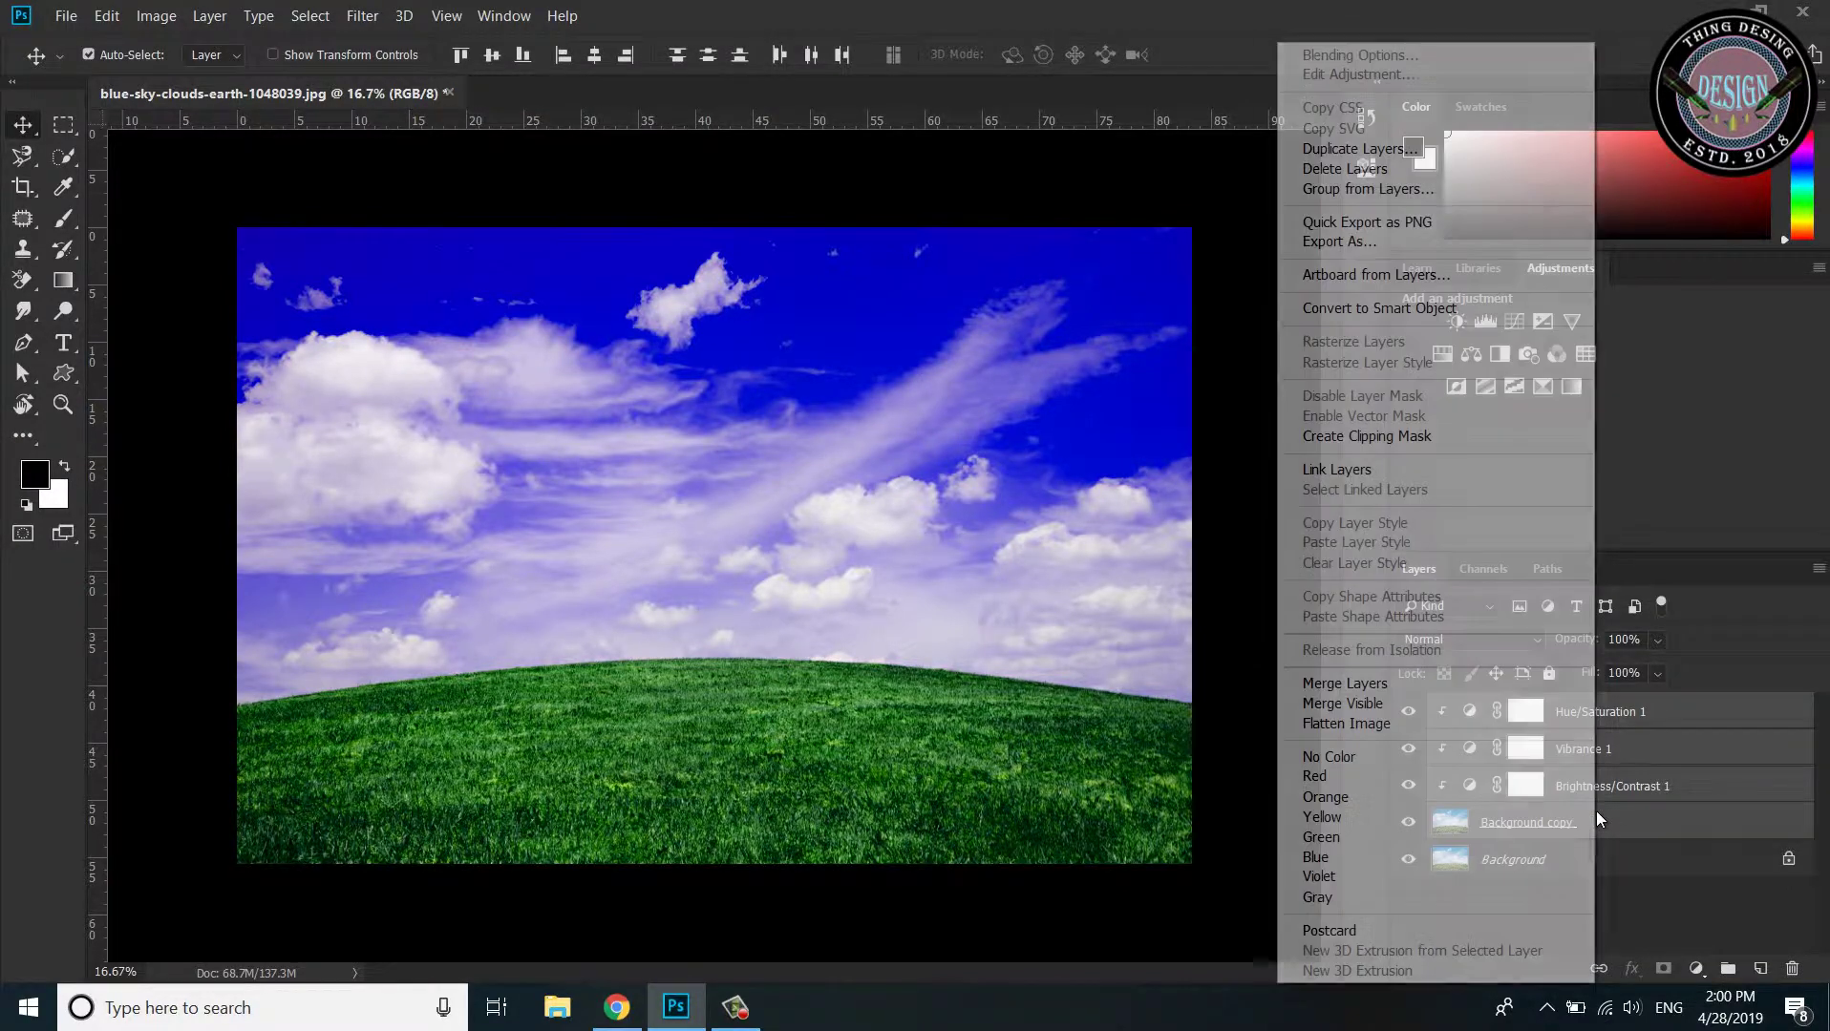
pyautogui.click(1341, 703)
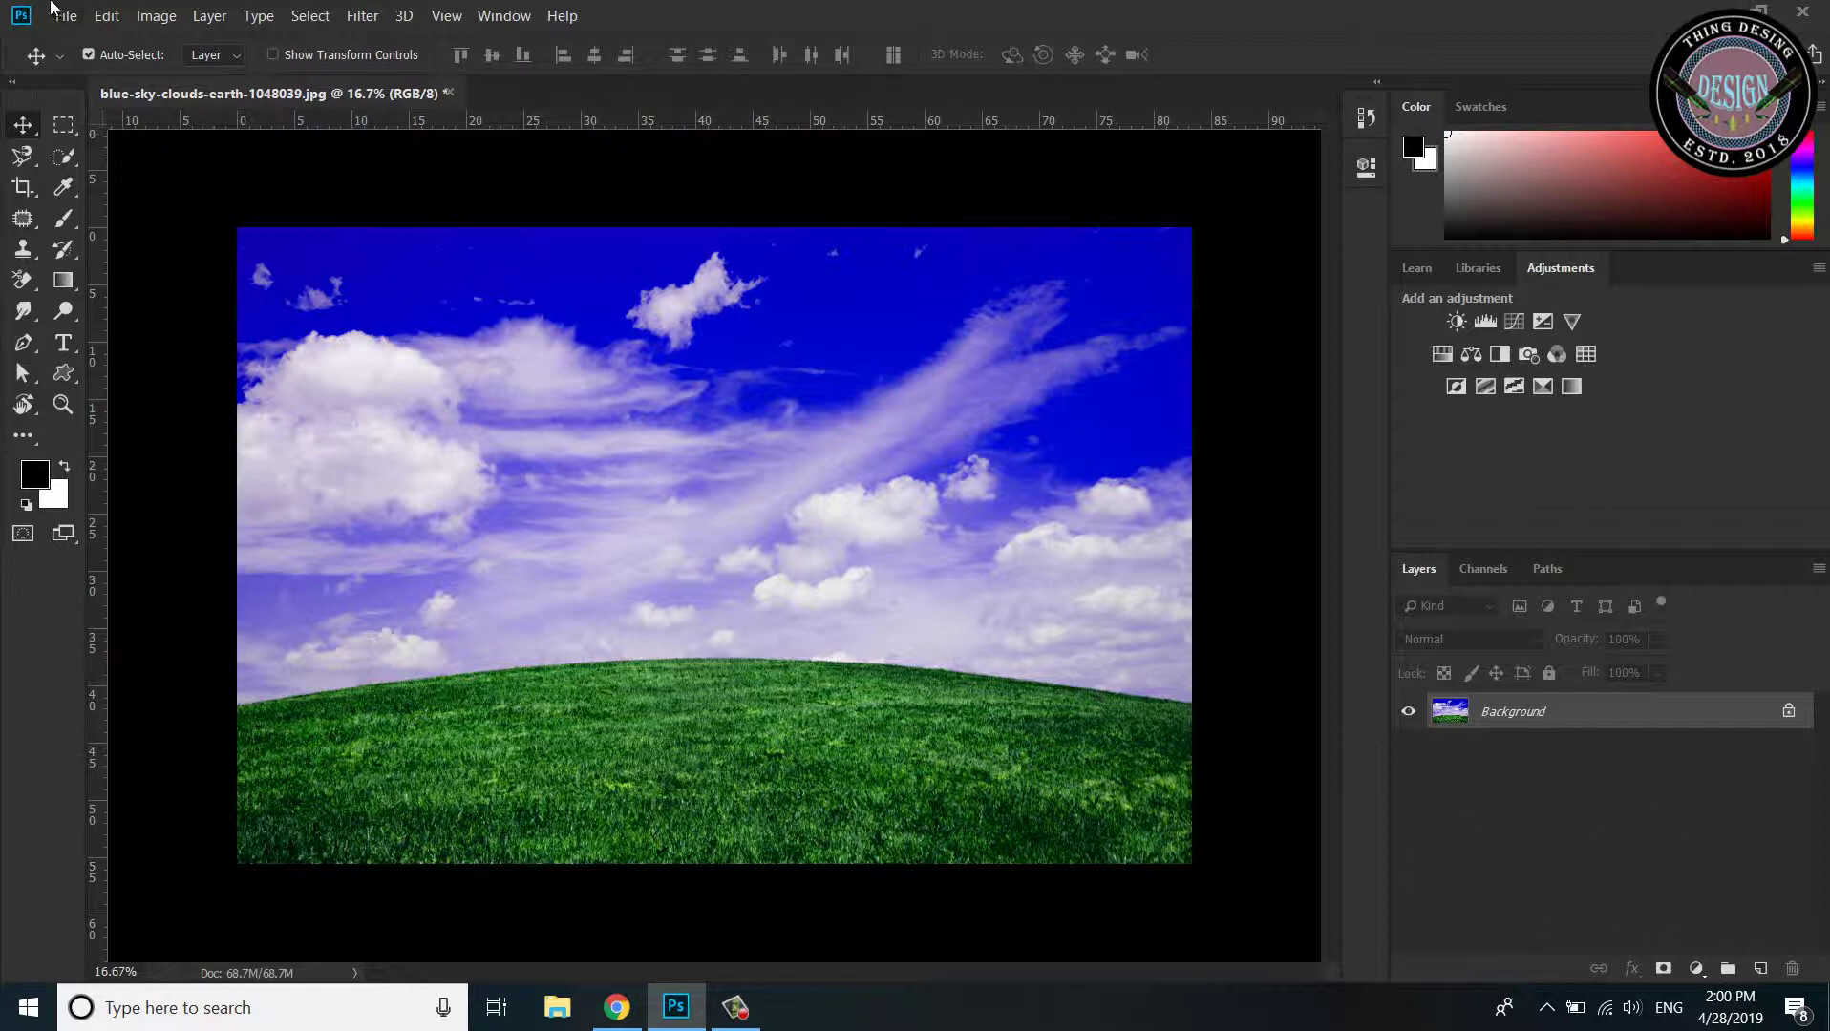
# Save a copy to the Desktop as blue-sky-clouds-earth-1048039.jpg, JPEG at quality 12
pyautogui.click(65, 16)
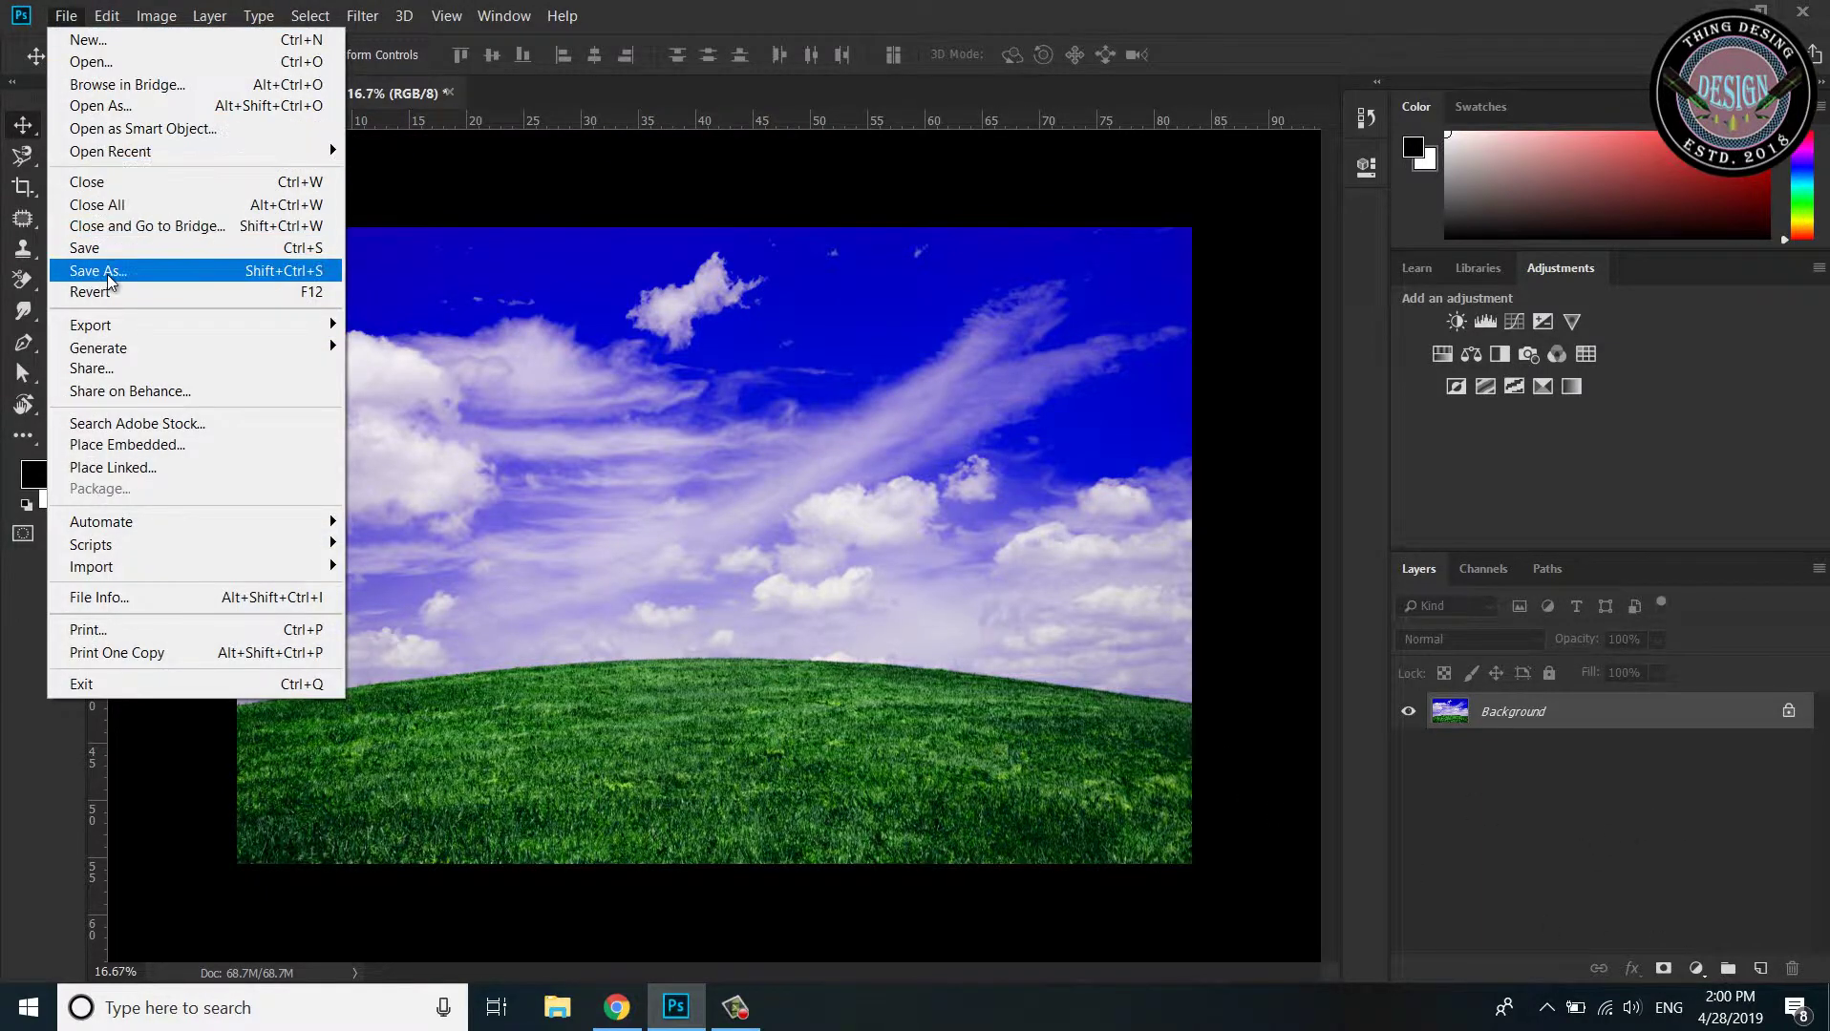
pyautogui.click(107, 274)
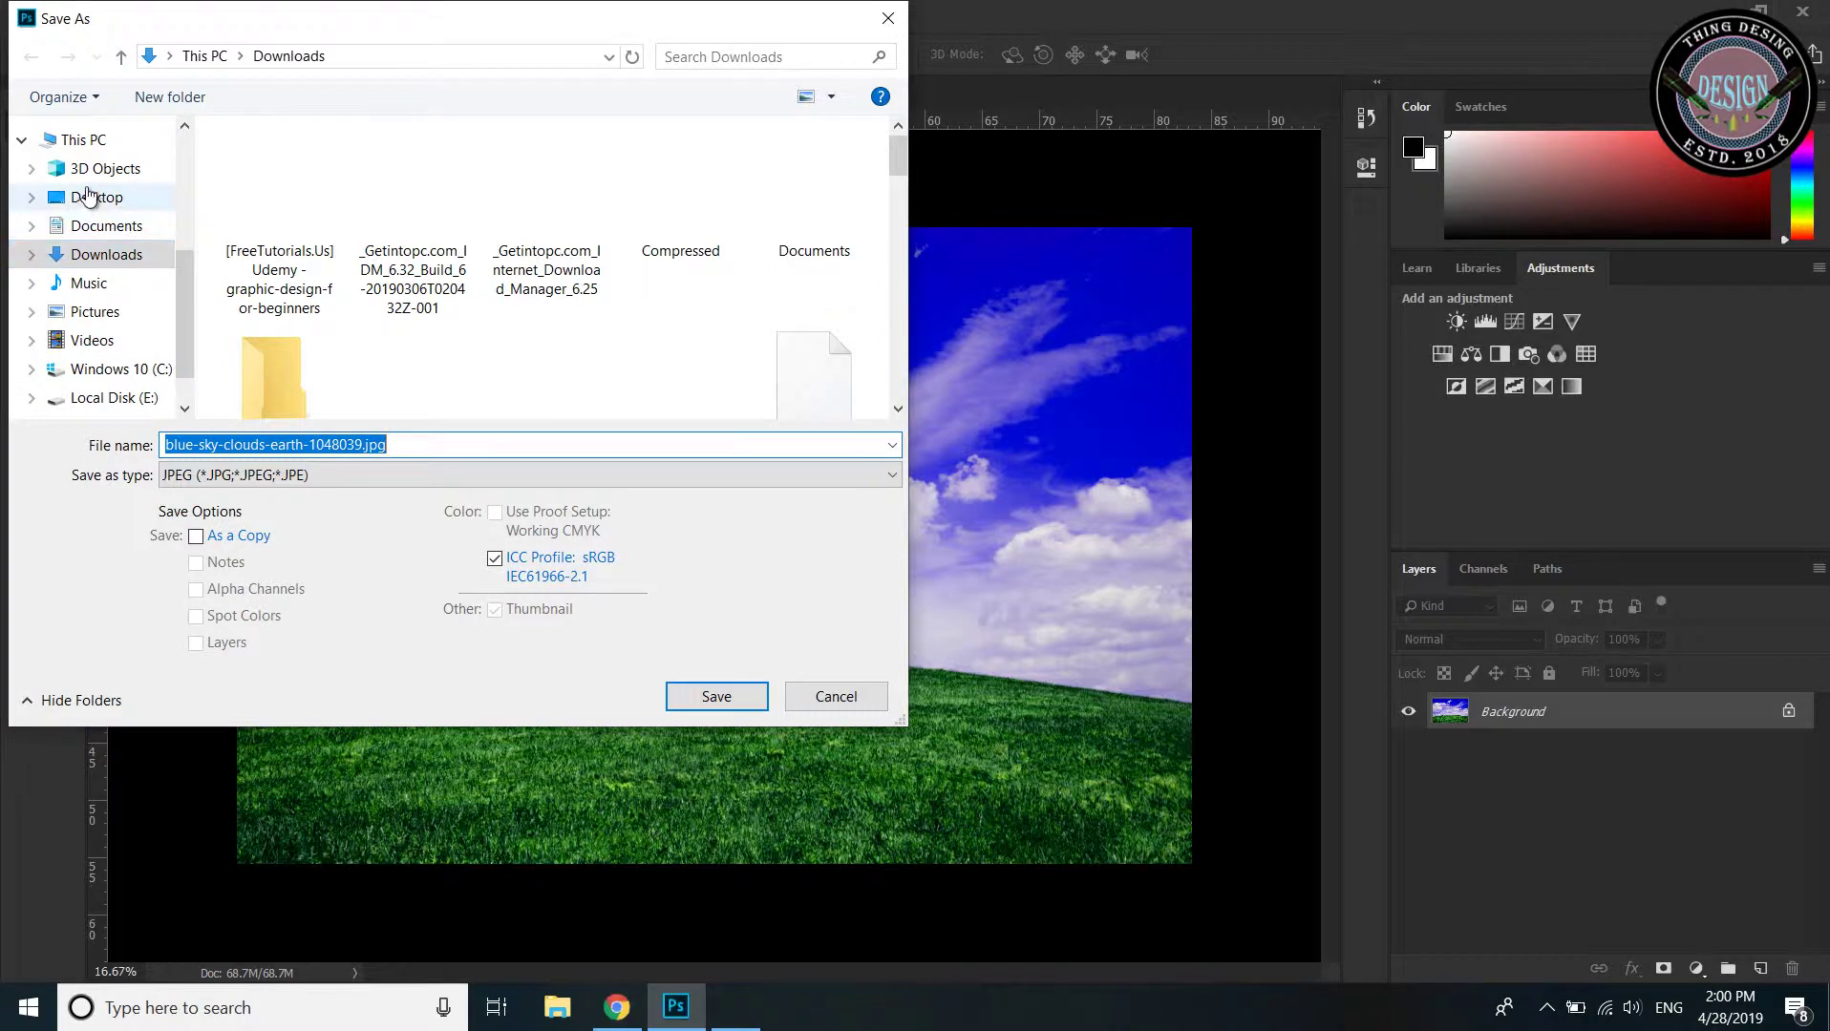
pyautogui.click(95, 197)
pyautogui.click(439, 478)
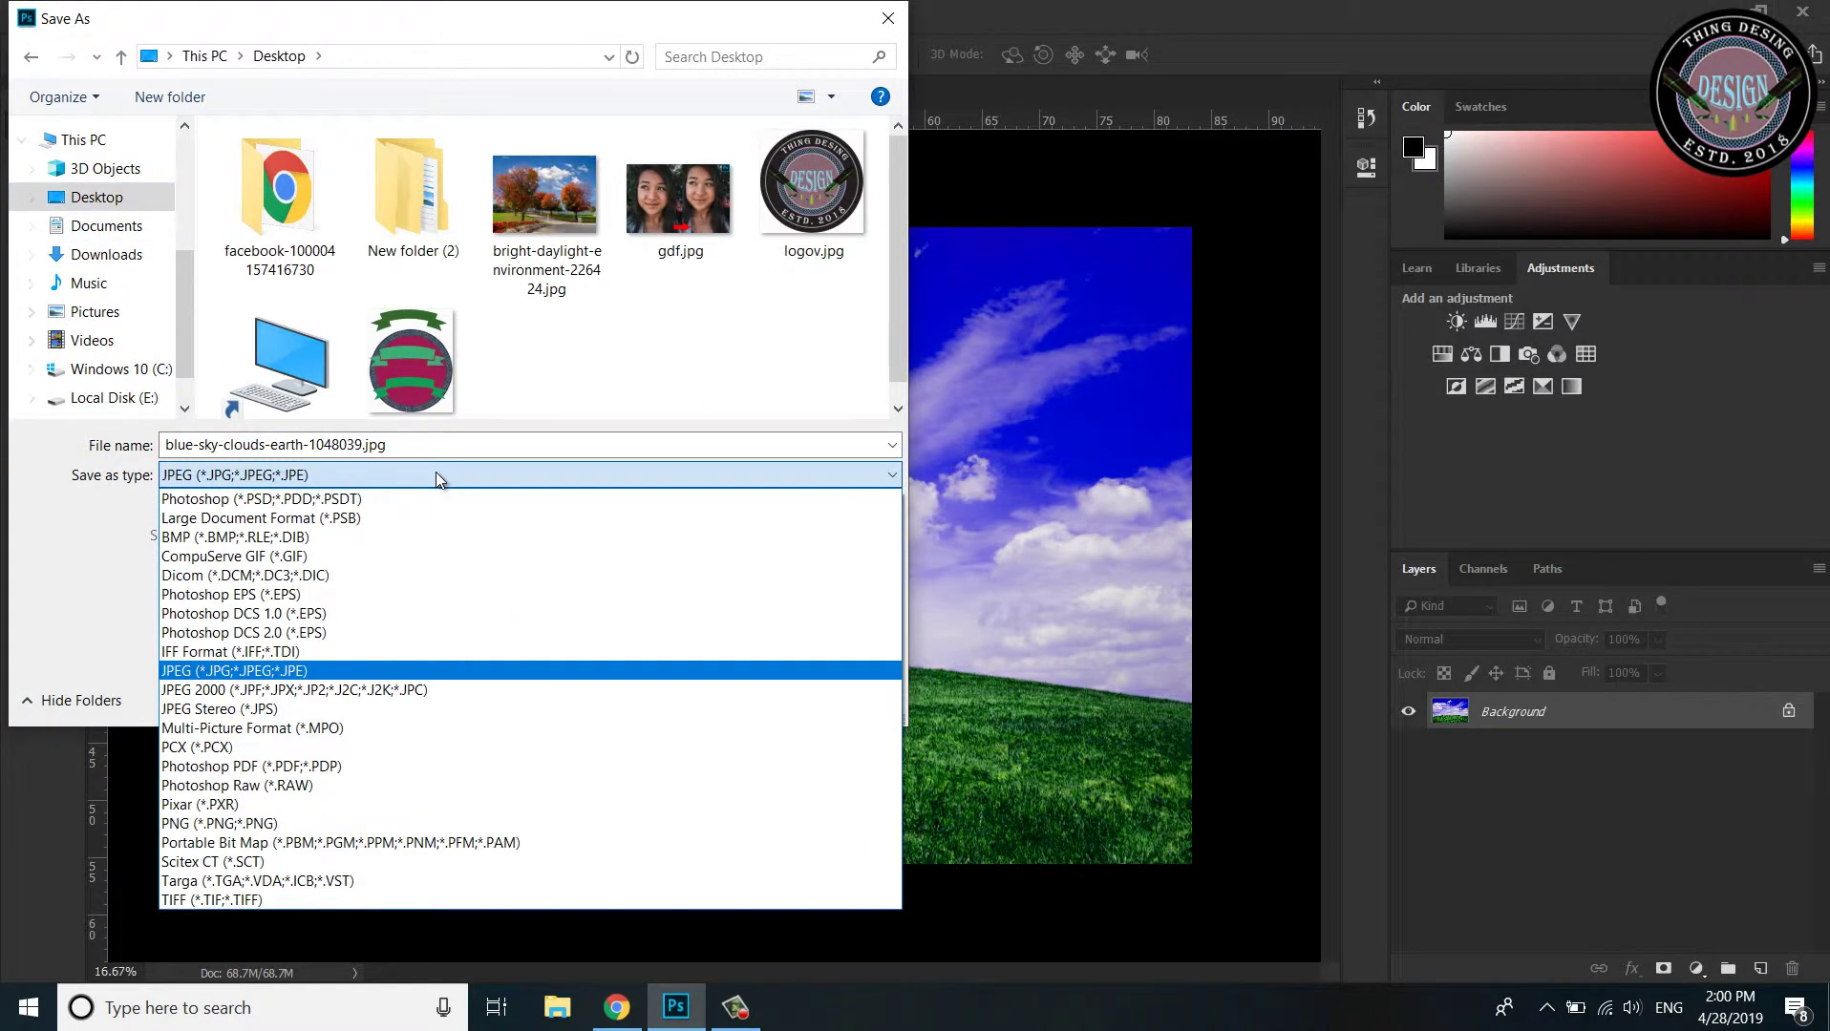
pyautogui.click(436, 471)
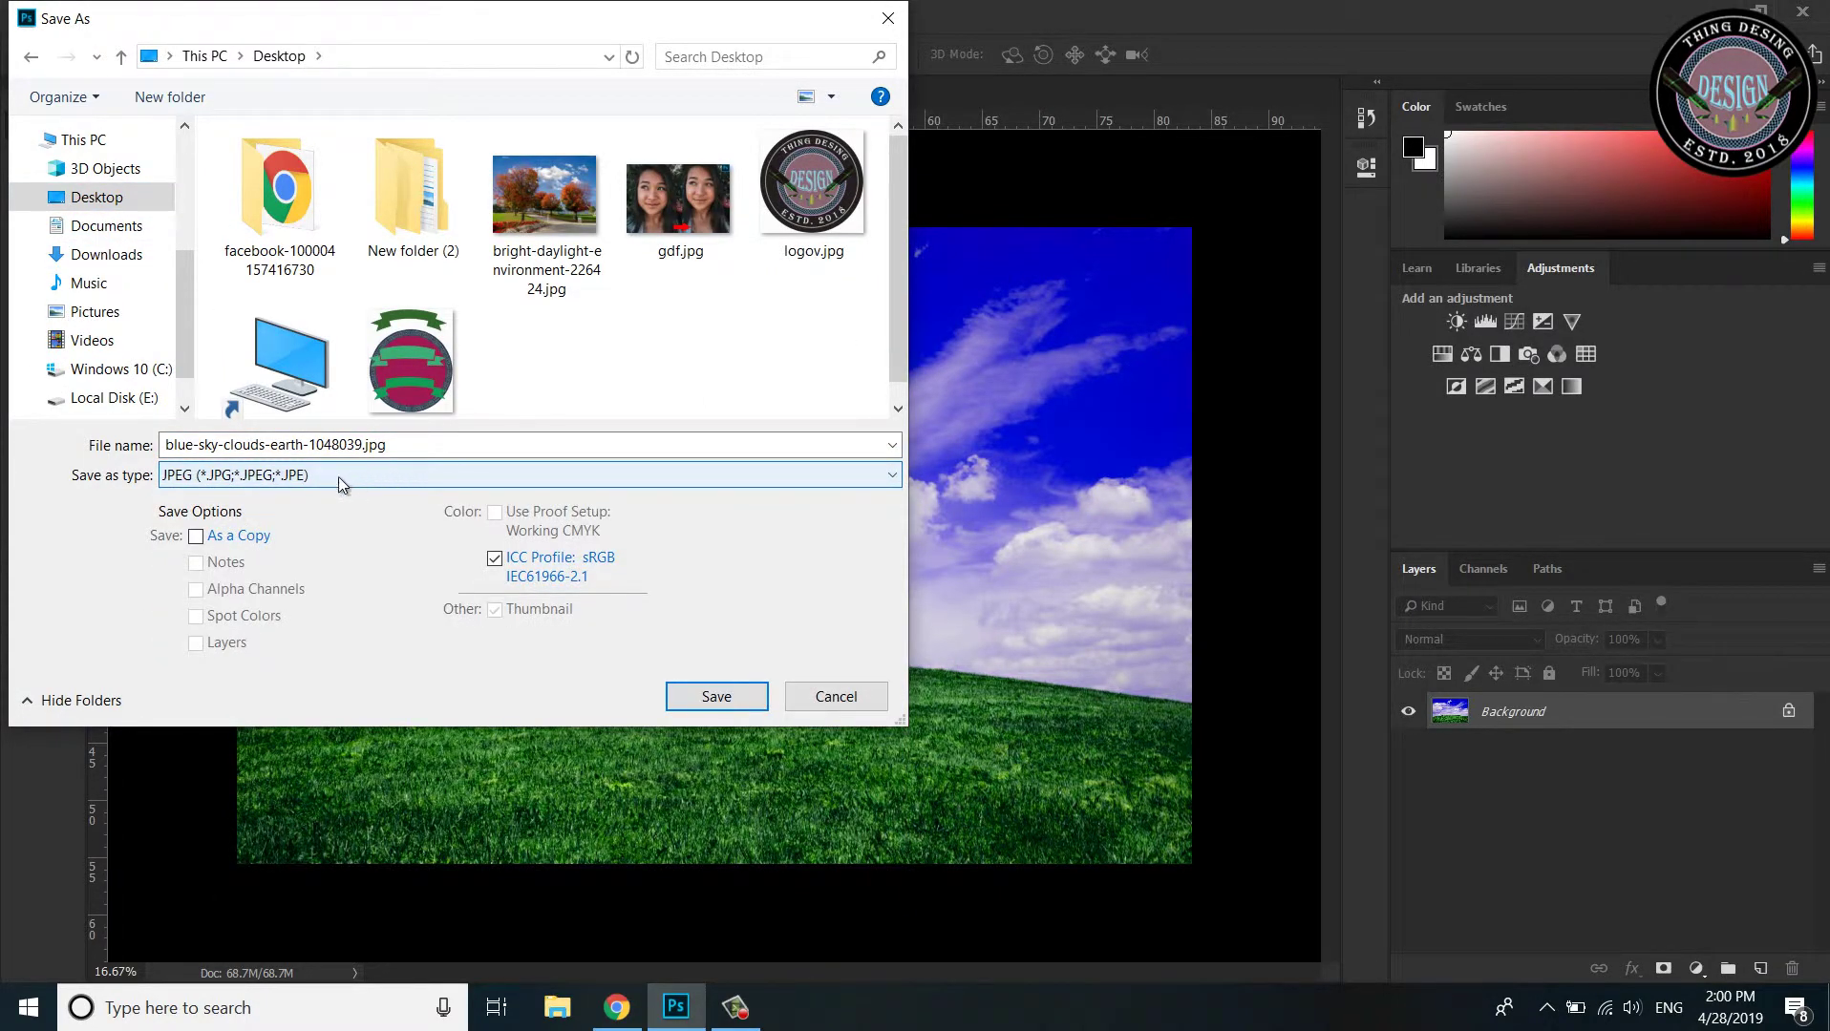
pyautogui.click(718, 697)
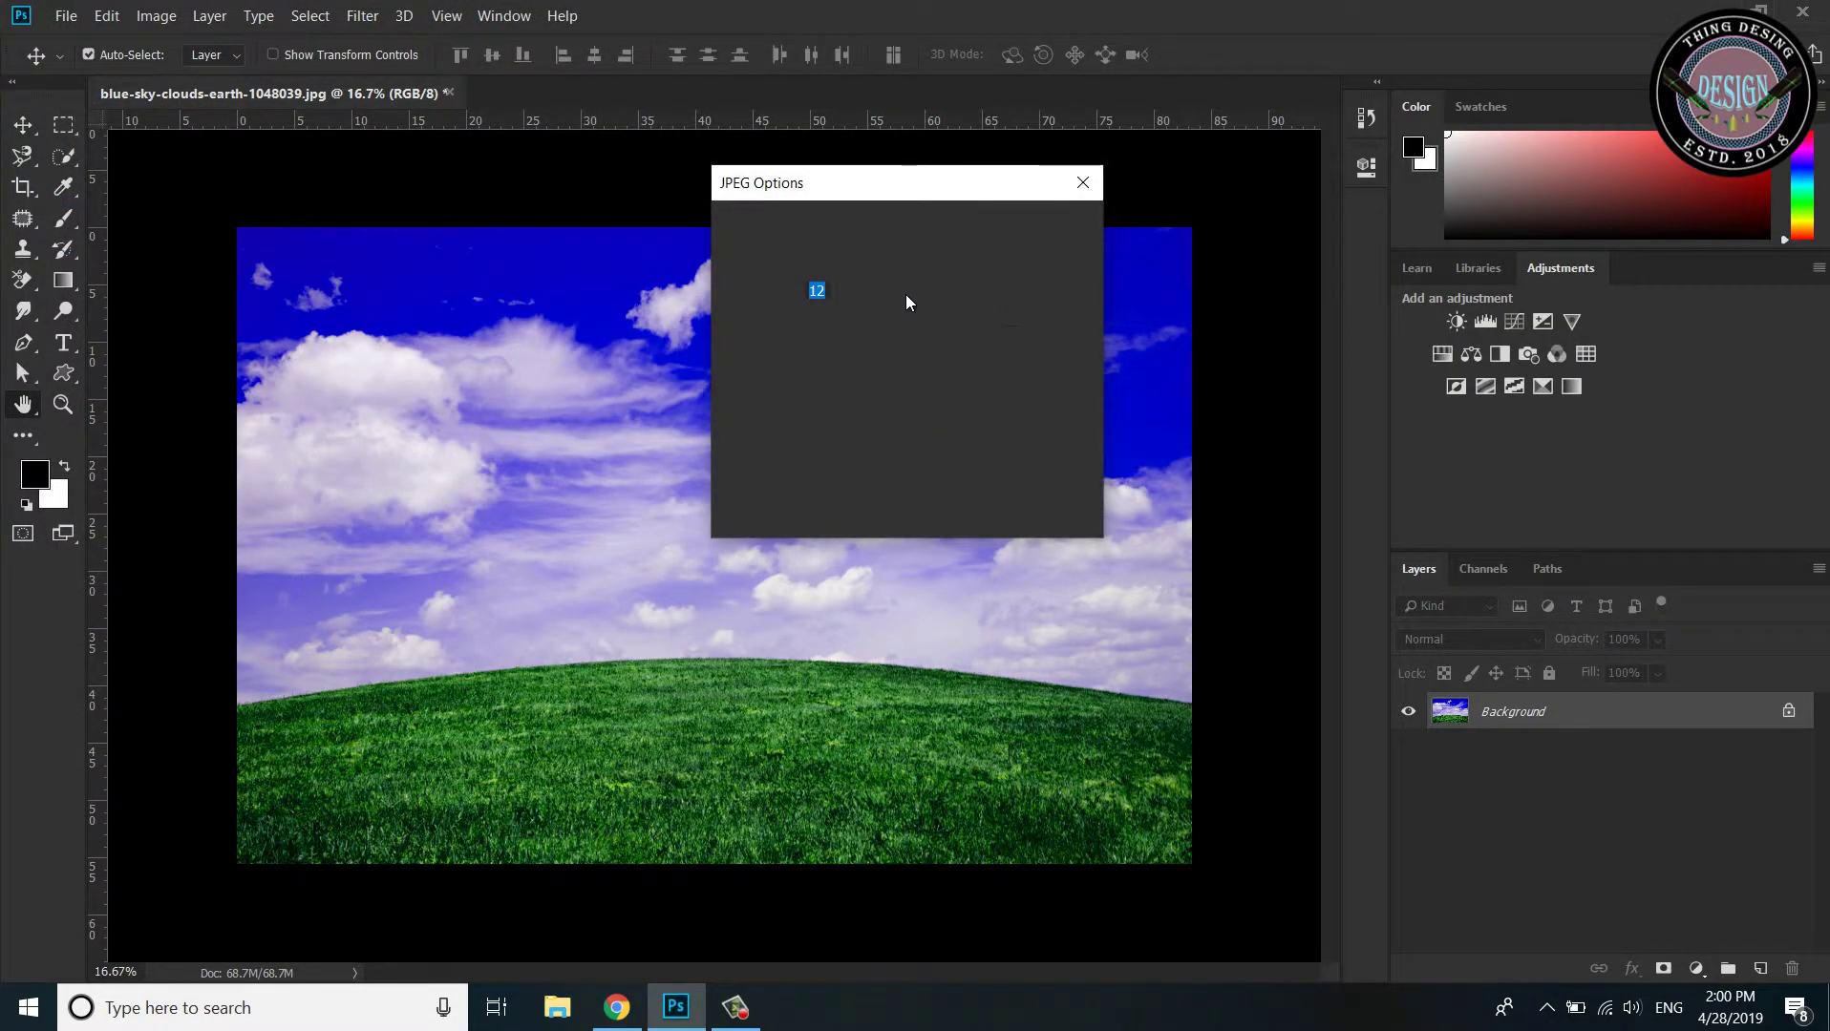
pyautogui.click(1047, 229)
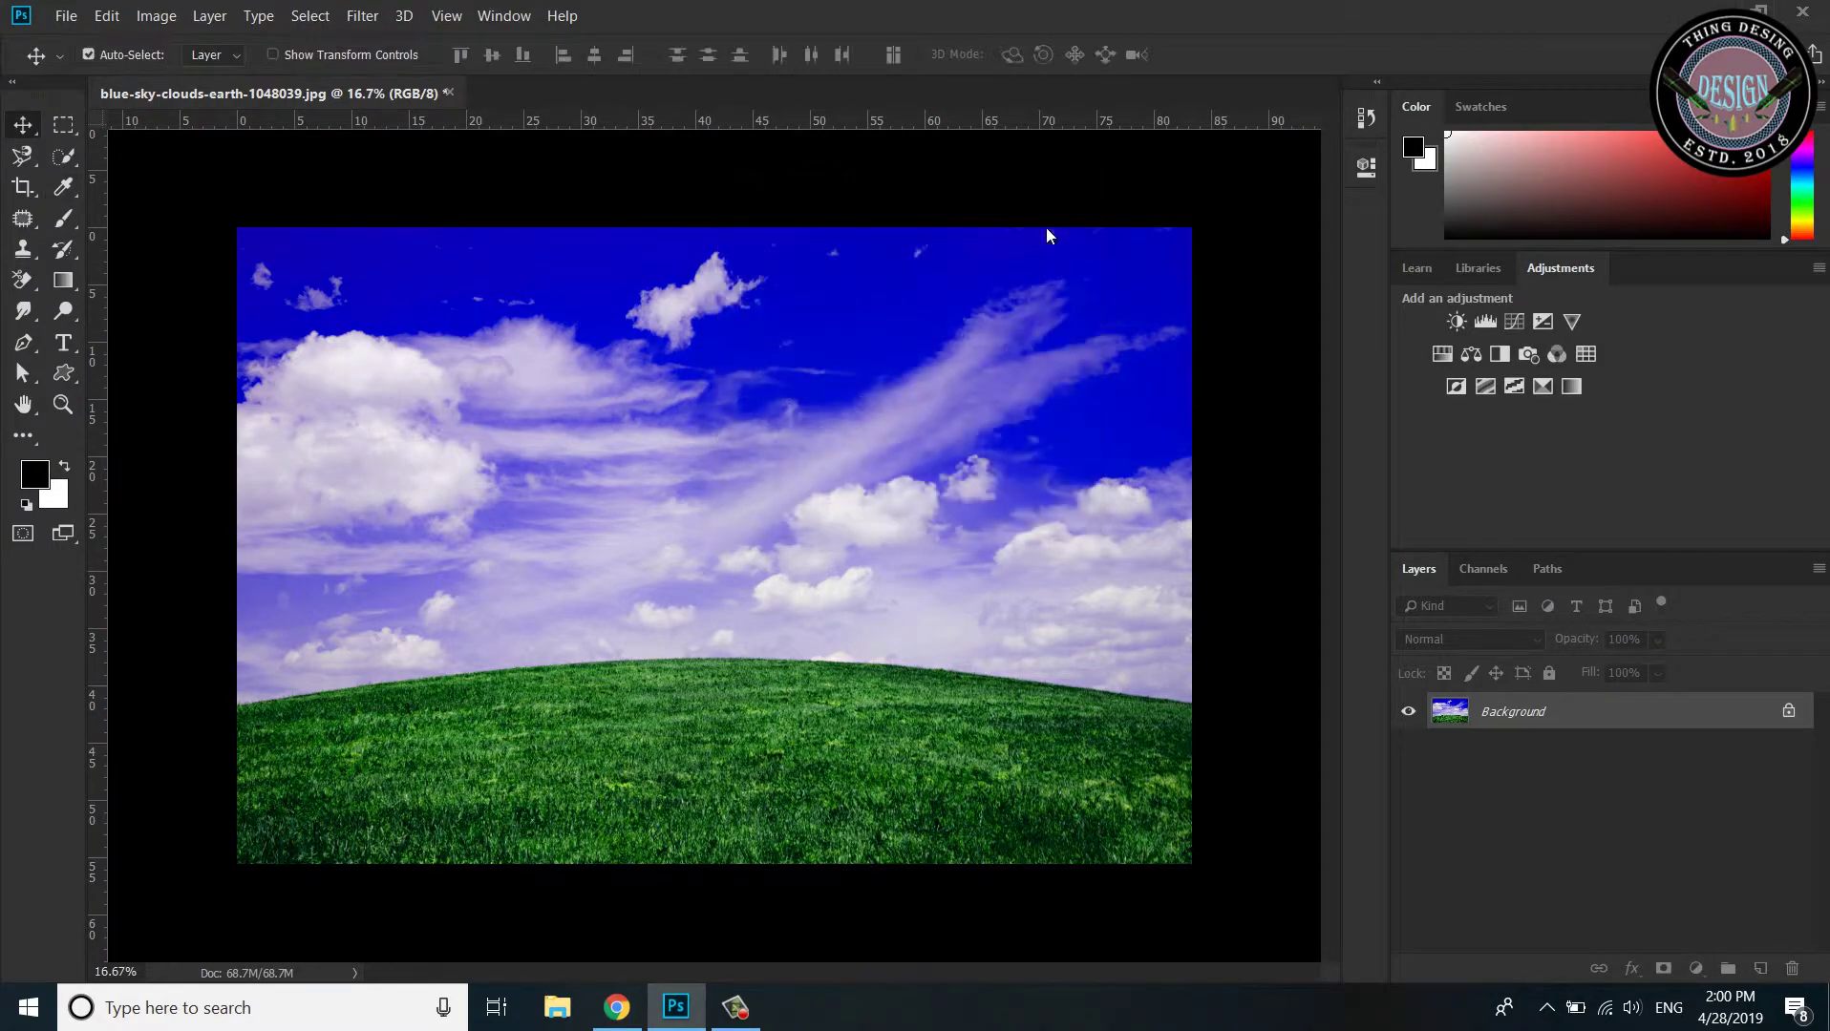